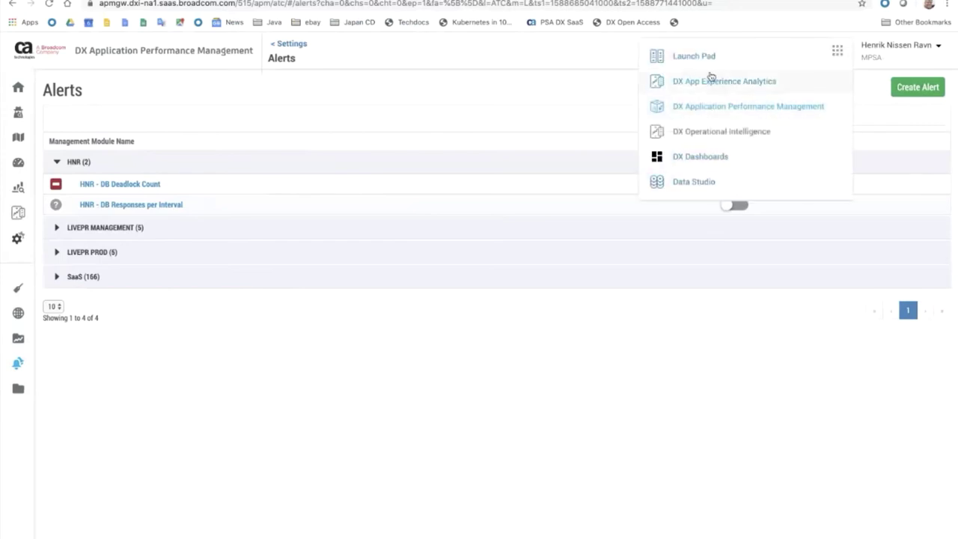
{"action": "left_click", "coordinate": [694, 61]}
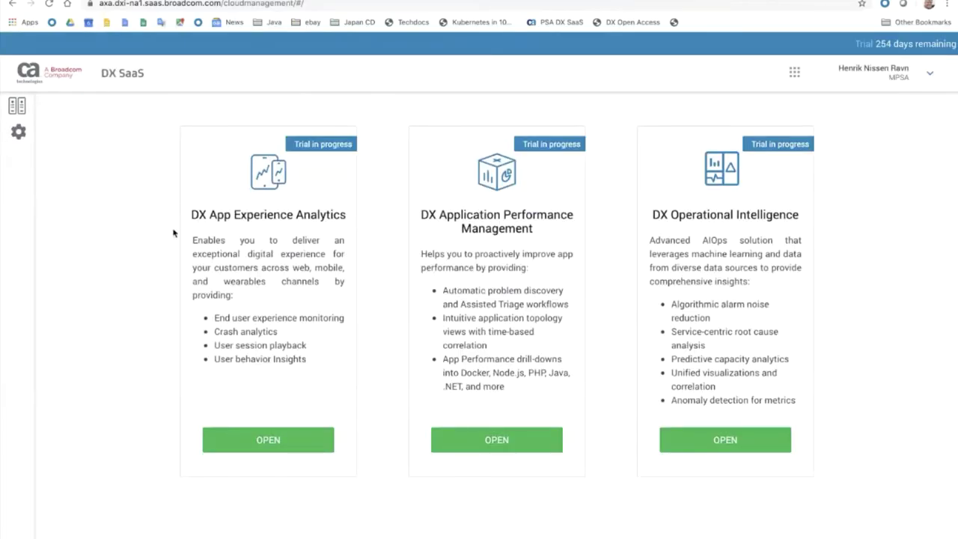
{"action": "mouse_move", "coordinate": [18, 131]}
{"action": "left_click", "coordinate": [48, 133]}
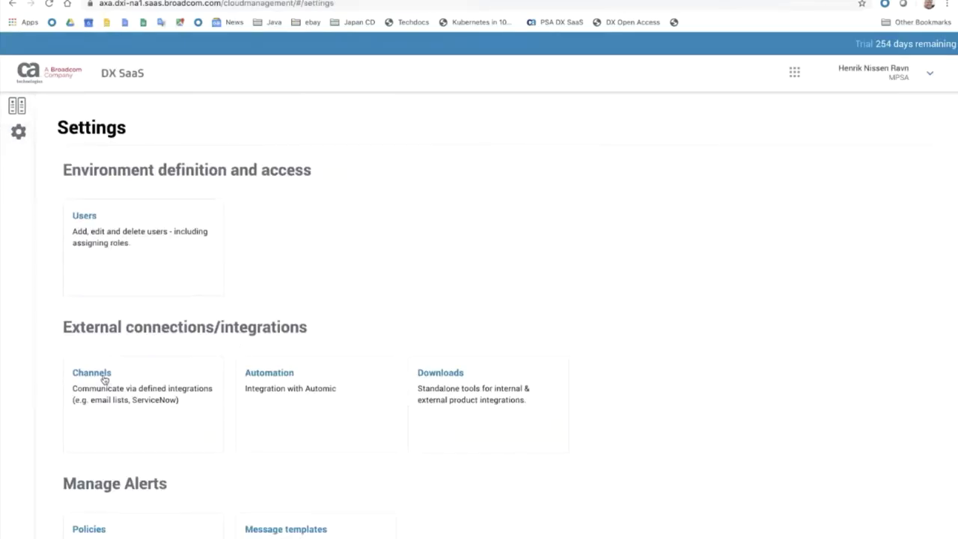
{"action": "left_click", "coordinate": [104, 380]}
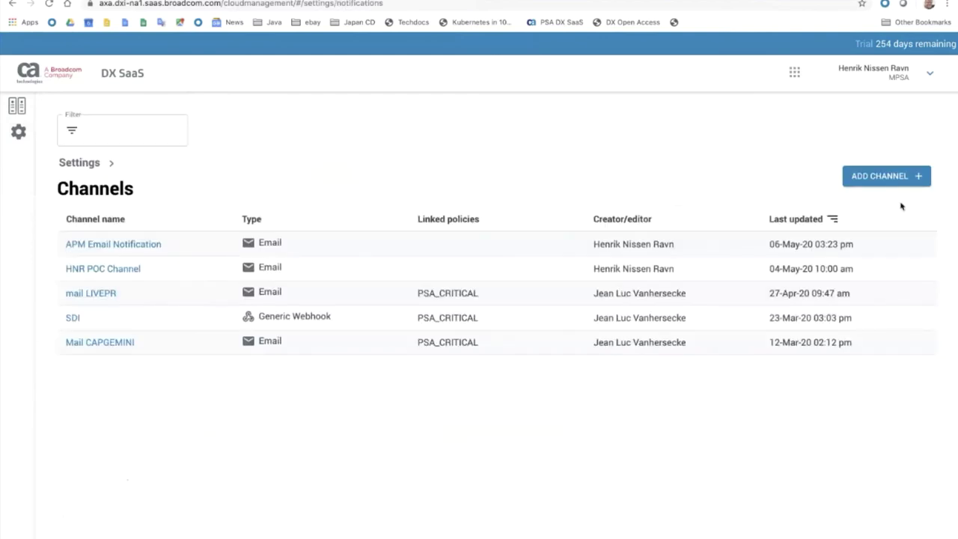
{"action": "left_click", "coordinate": [795, 73]}
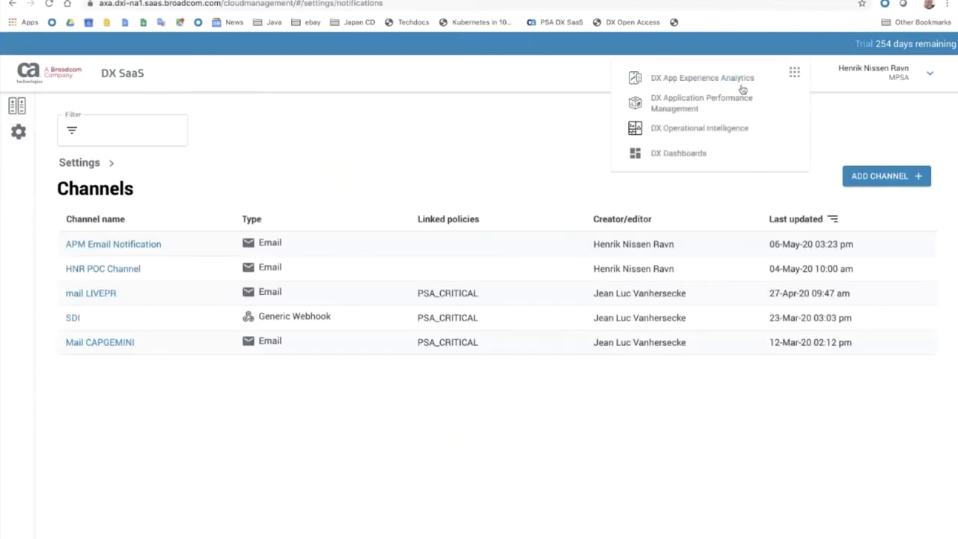
{"action": "left_click", "coordinate": [667, 107]}
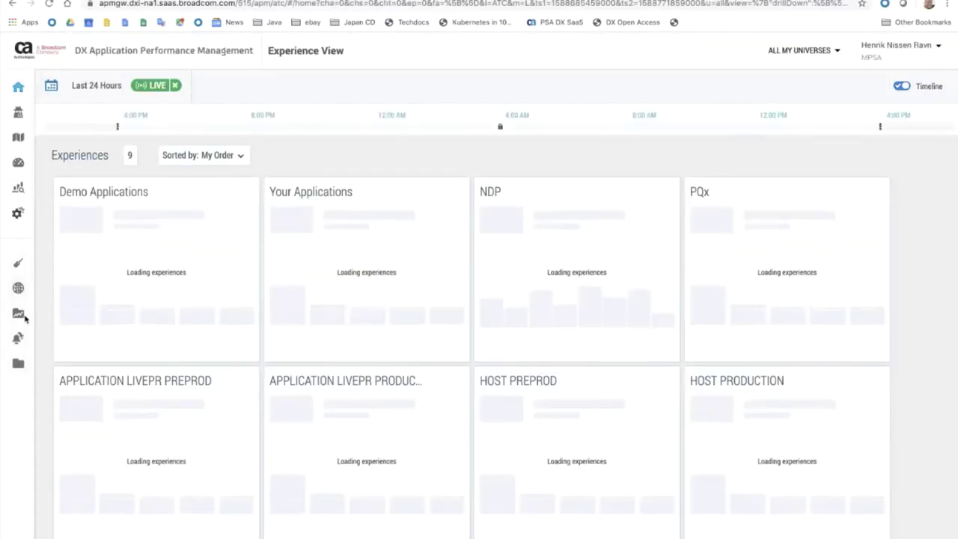
{"action": "left_click", "coordinate": [21, 363]}
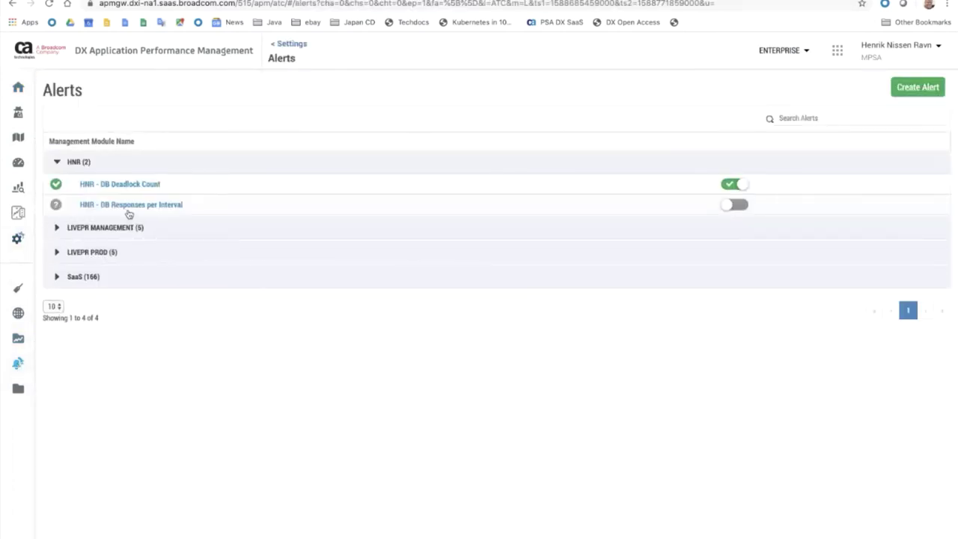
Remove the HNR POC Channel notification from the HNR - DB Responses per Interval alert, copy the alert's name and save the alert.
{"action": "left_click", "coordinate": [129, 208]}
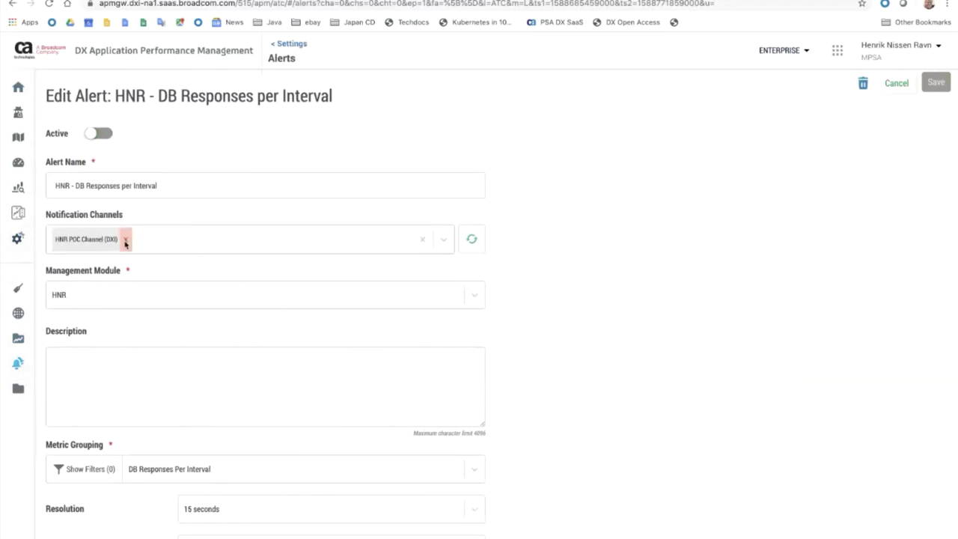
{"action": "left_click", "coordinate": [125, 240]}
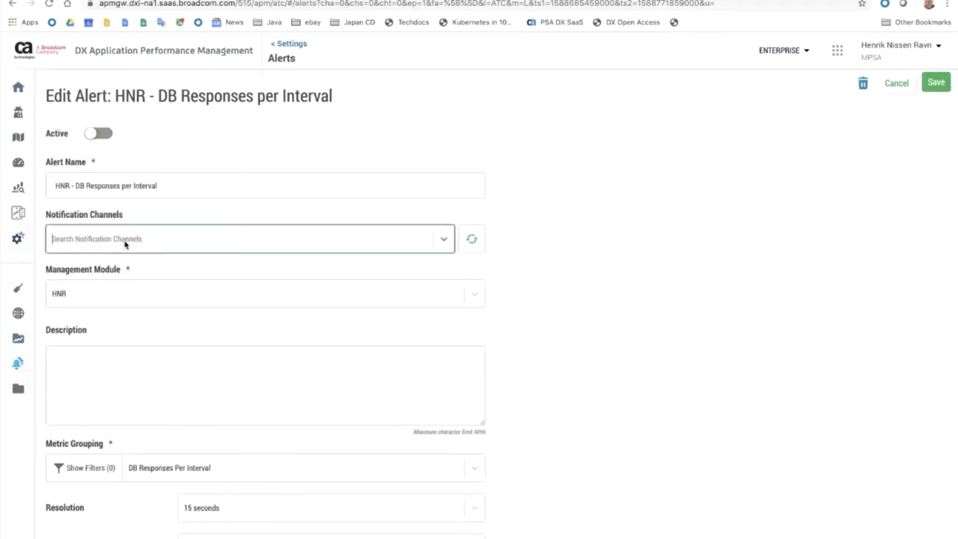
{"action": "left_click", "coordinate": [130, 187]}
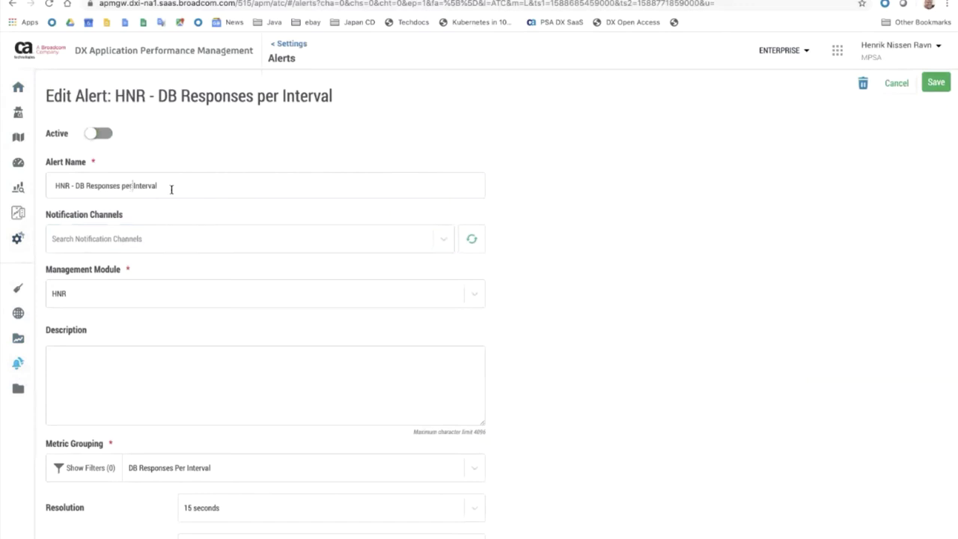
{"action": "left_click_drag", "start_coordinate": [170, 188], "coordinate": [47, 180]}
{"action": "key", "text": "ctrl+c"}
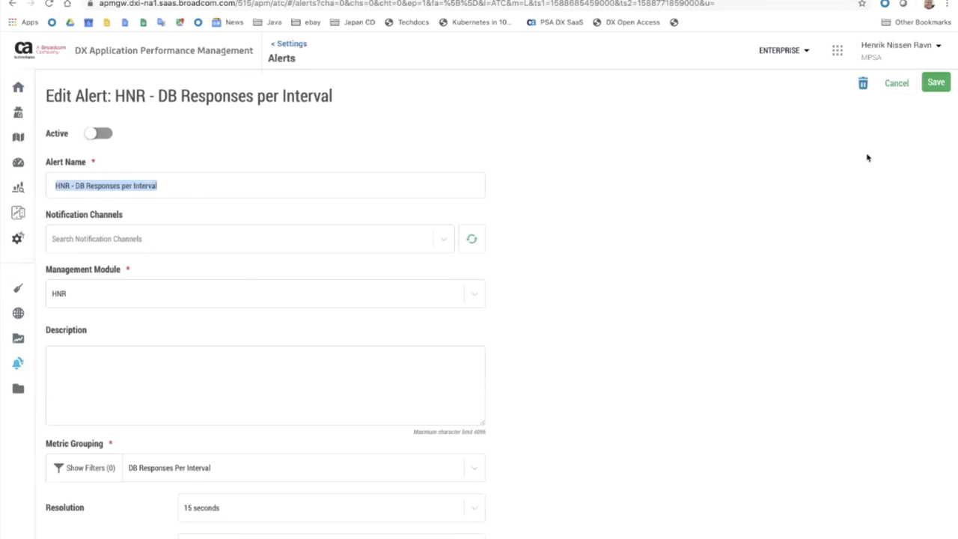
{"action": "left_click", "coordinate": [939, 85]}
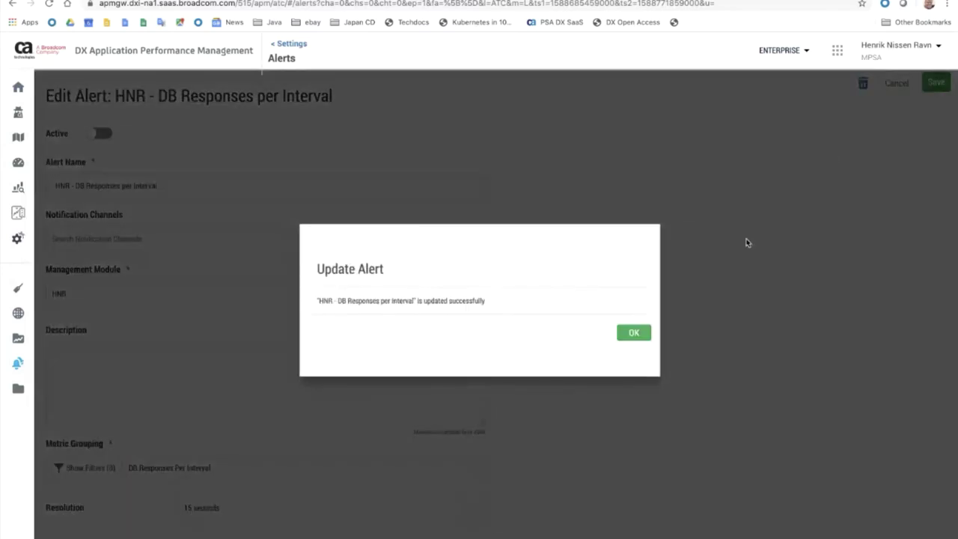
{"action": "left_click", "coordinate": [643, 332]}
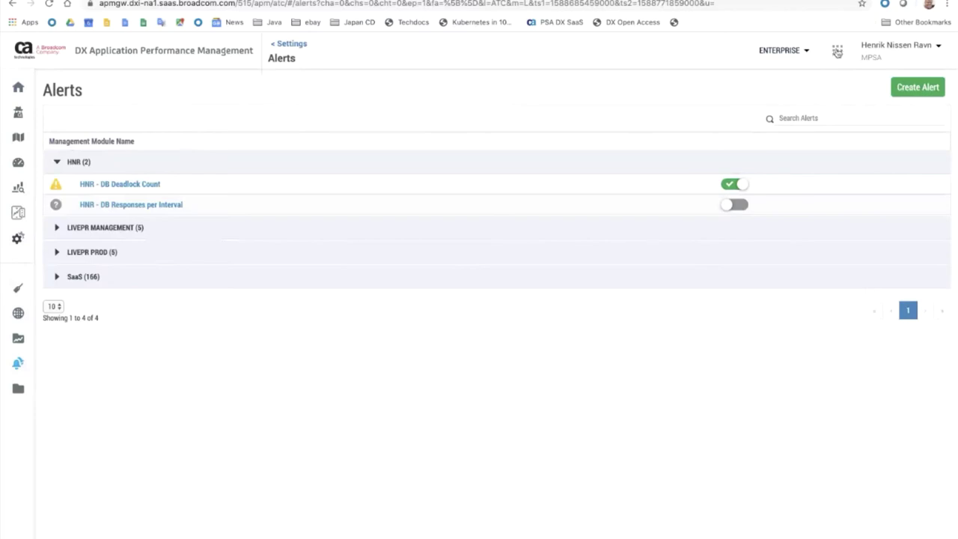
Go to the DX SaaS Launch Pad and open the list of notification channels in its settings.
{"action": "left_click", "coordinate": [837, 50]}
{"action": "left_click", "coordinate": [704, 58]}
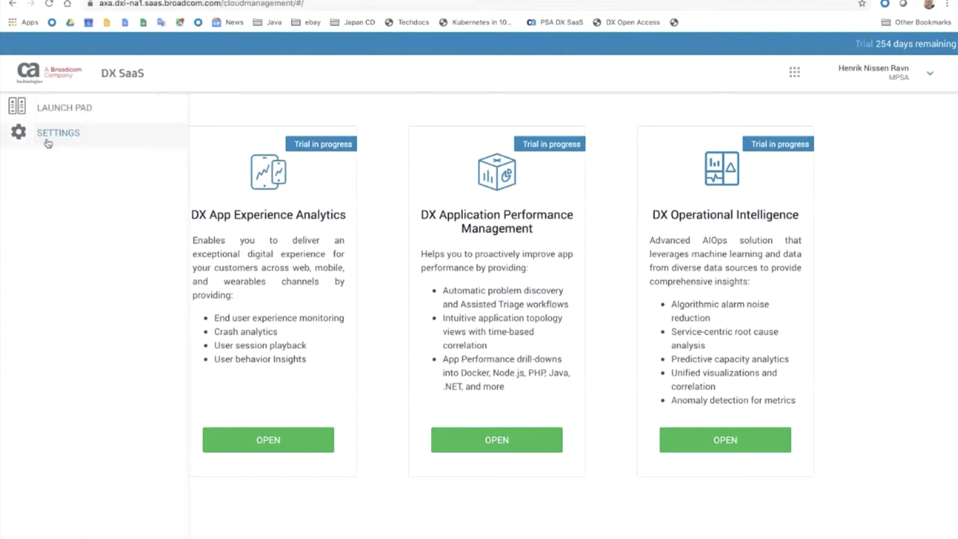
{"action": "left_click", "coordinate": [52, 136]}
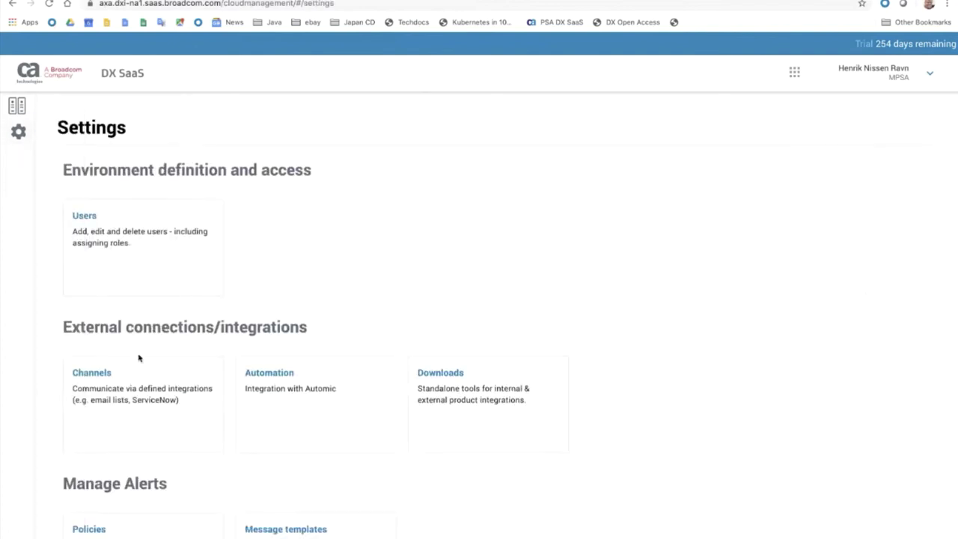
{"action": "left_click", "coordinate": [104, 379]}
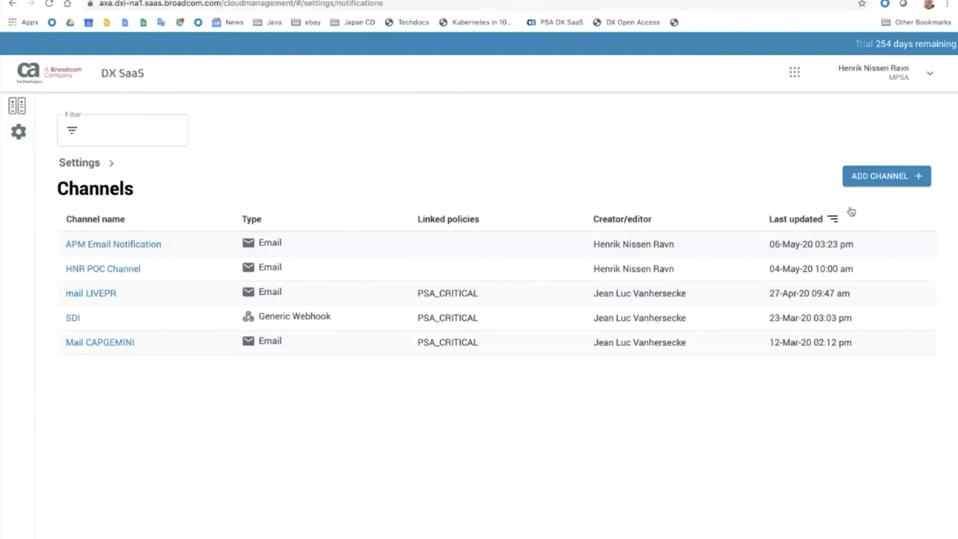
Add an email channel, enable it and name it "HNR - DB Responses per Interval - Caution".
{"action": "left_click", "coordinate": [877, 177]}
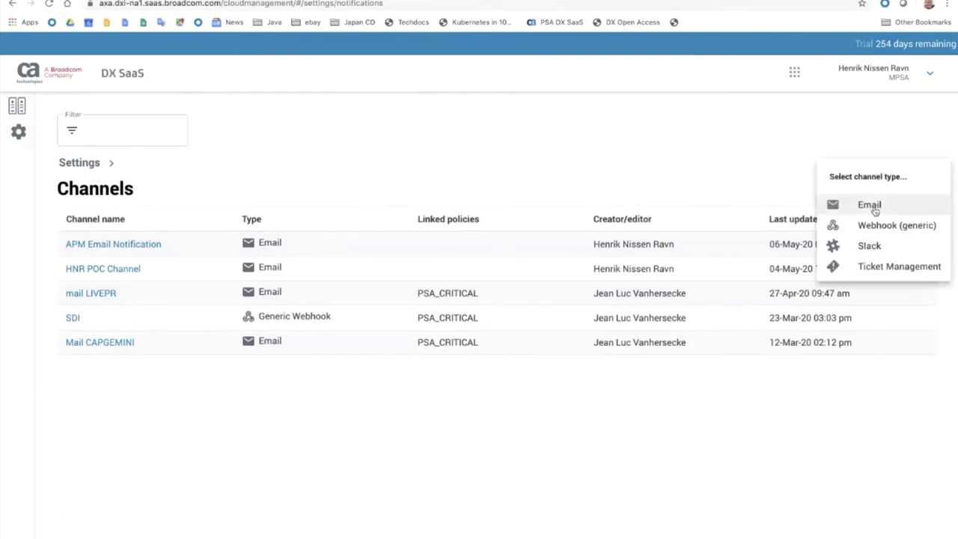
{"action": "left_click", "coordinate": [870, 206]}
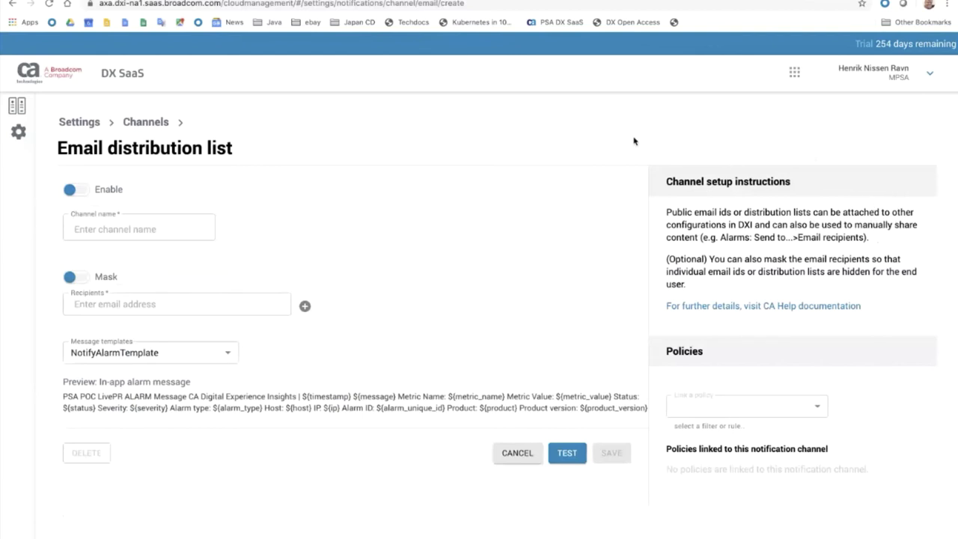
{"action": "left_click", "coordinate": [83, 193]}
{"action": "left_click", "coordinate": [95, 221]}
{"action": "left_click", "coordinate": [95, 223]}
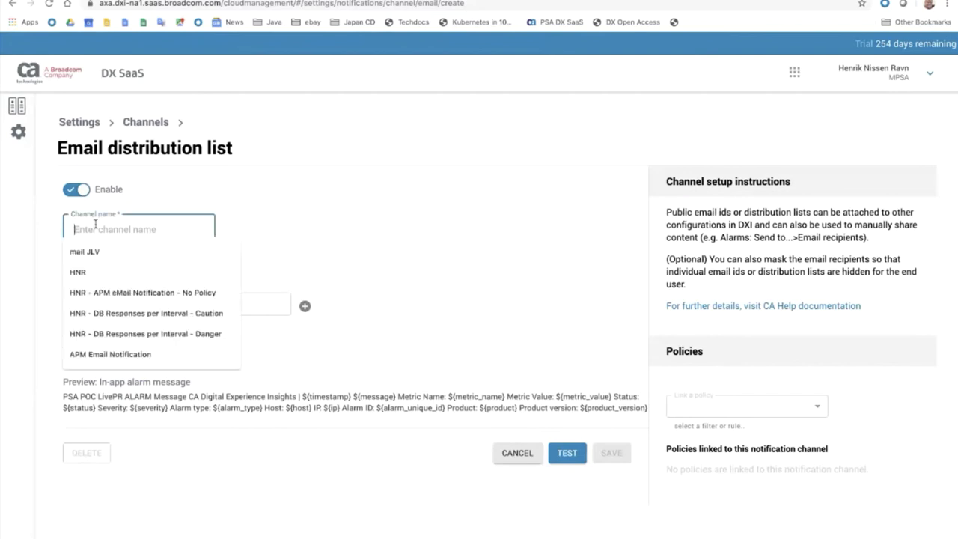
{"action": "key", "text": "ctrl+v"}
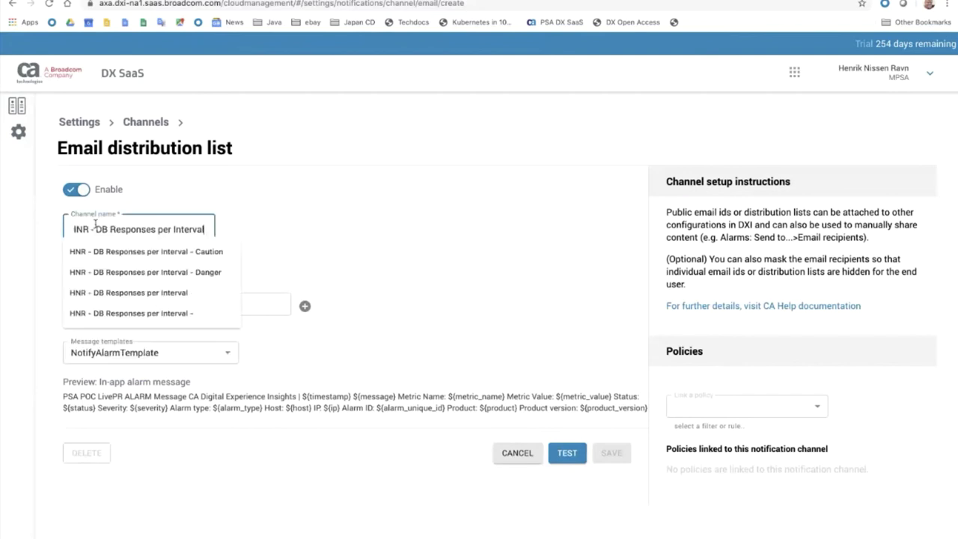
{"action": "type", "text": "- "}
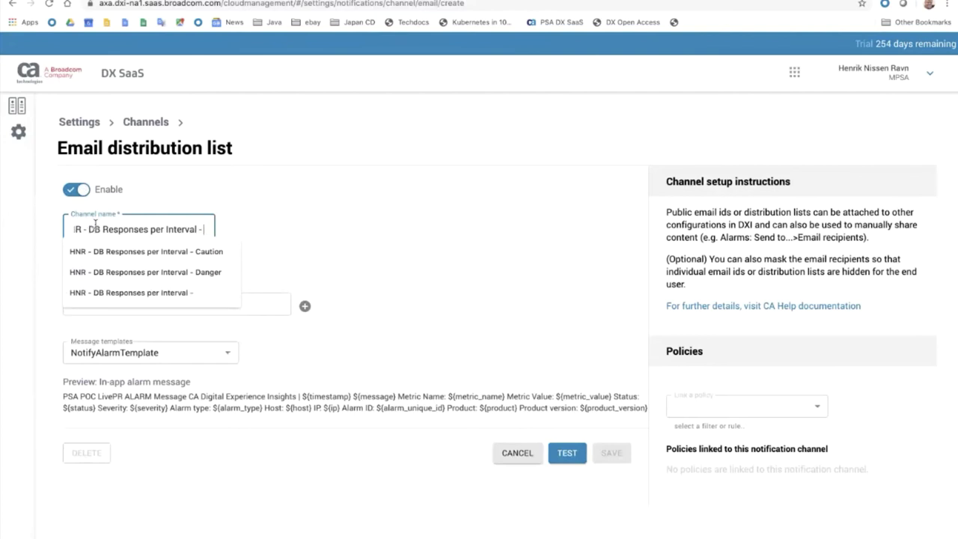
{"action": "type", "text": "Ca"}
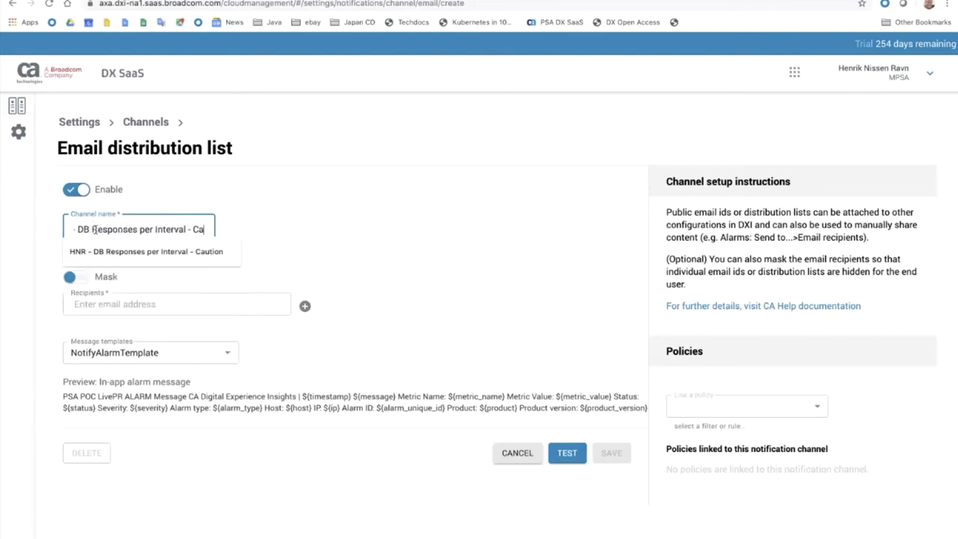
{"action": "type", "text": "ution"}
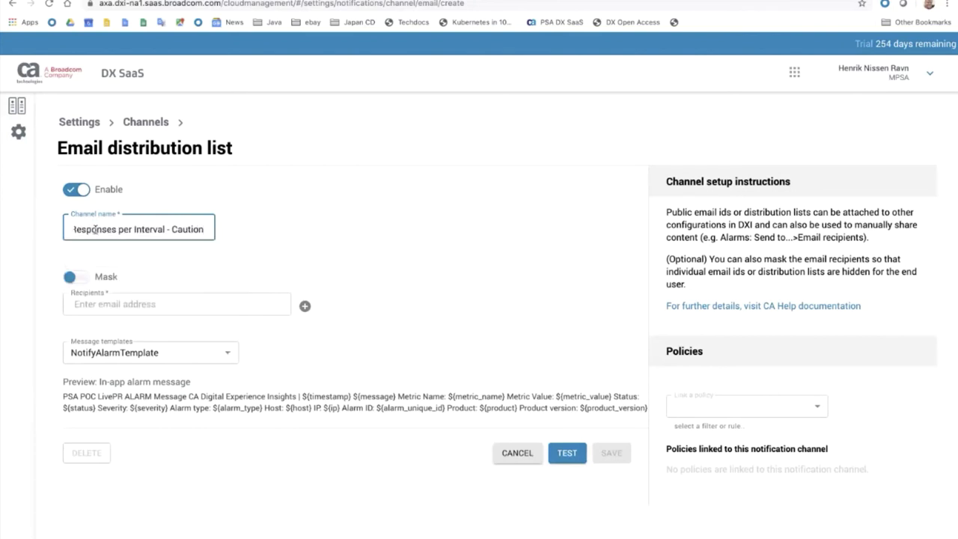
Enter the recipient's email address for the Caution channel and save the channel.
{"action": "left_click", "coordinate": [118, 304]}
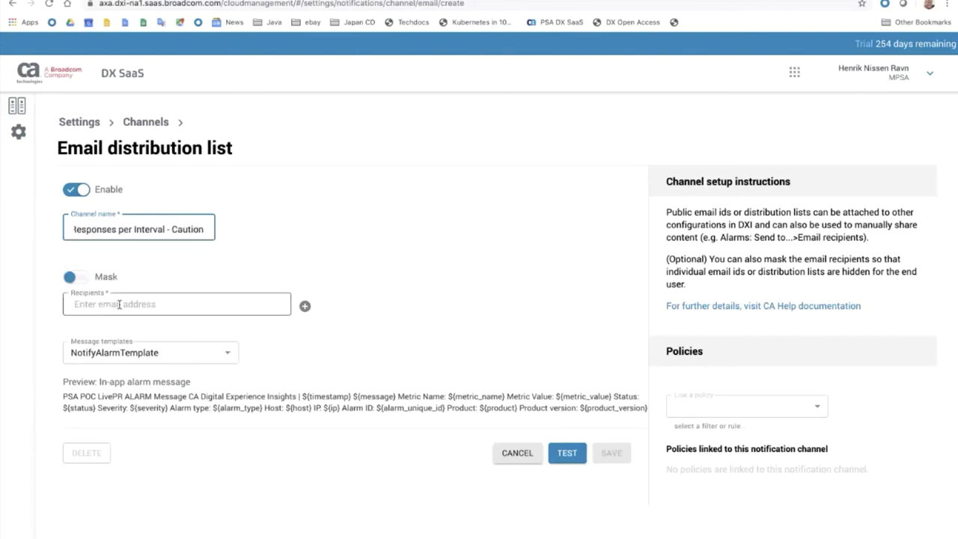
{"action": "left_click", "coordinate": [130, 327]}
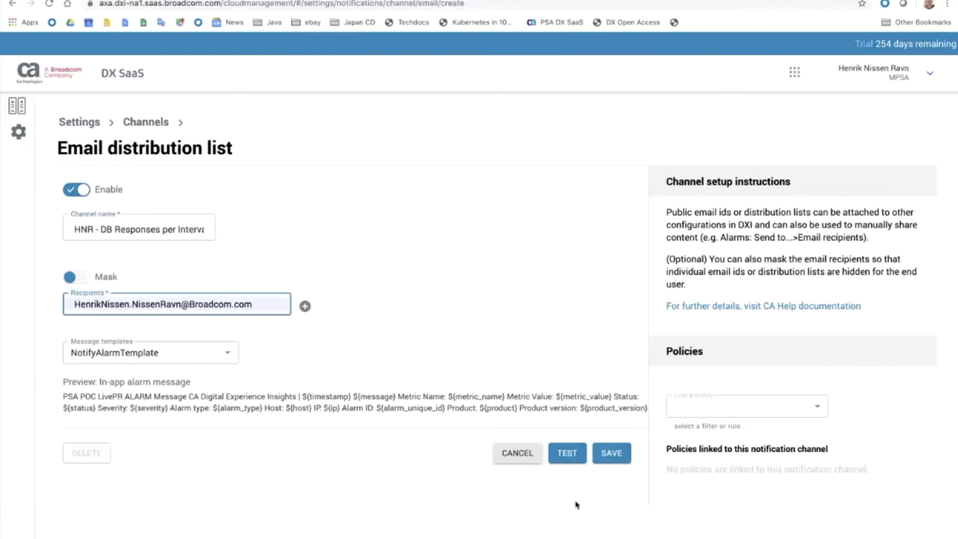
{"action": "left_click", "coordinate": [609, 454]}
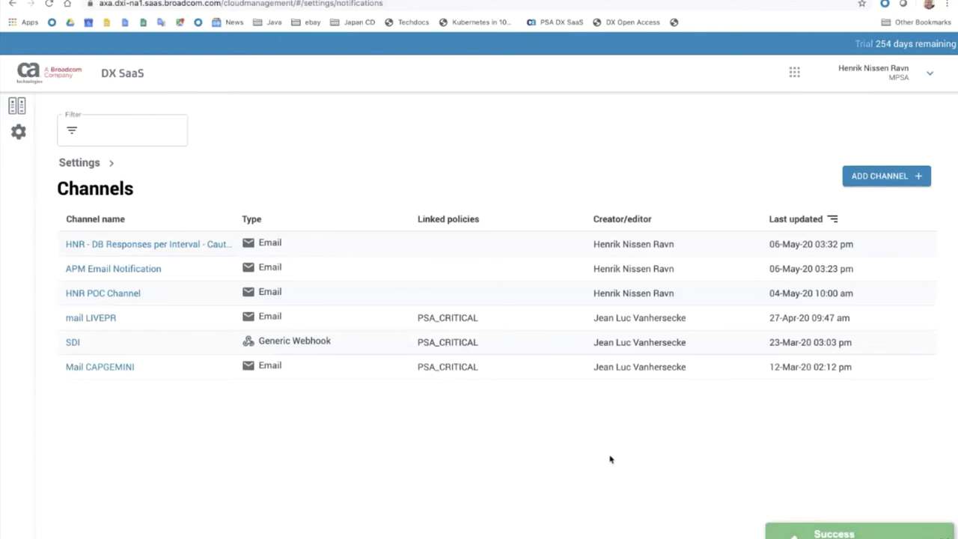
Create a second enabled email channel named "HNR - DB Responses per Interval - Danger" with the recipient's email address and save it.
{"action": "left_click", "coordinate": [880, 176]}
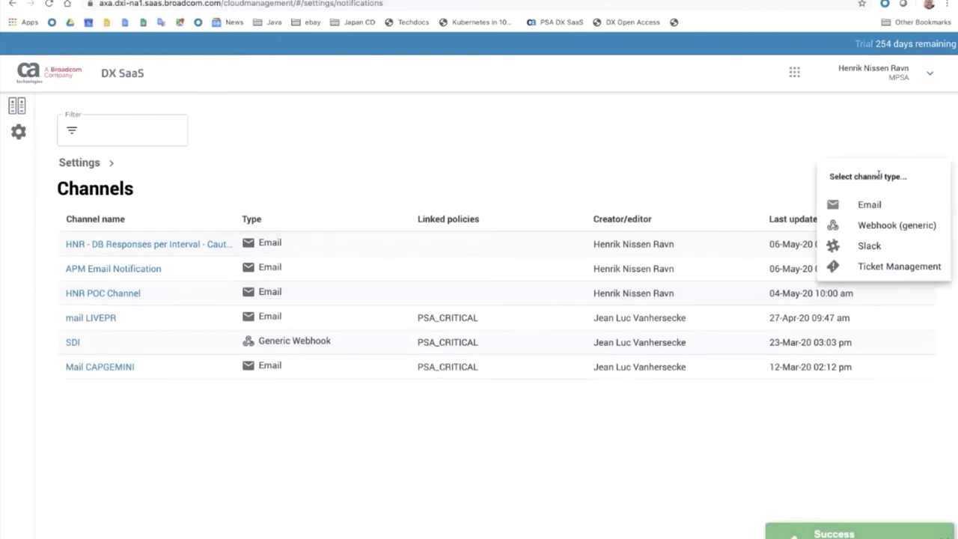
{"action": "left_click", "coordinate": [881, 203]}
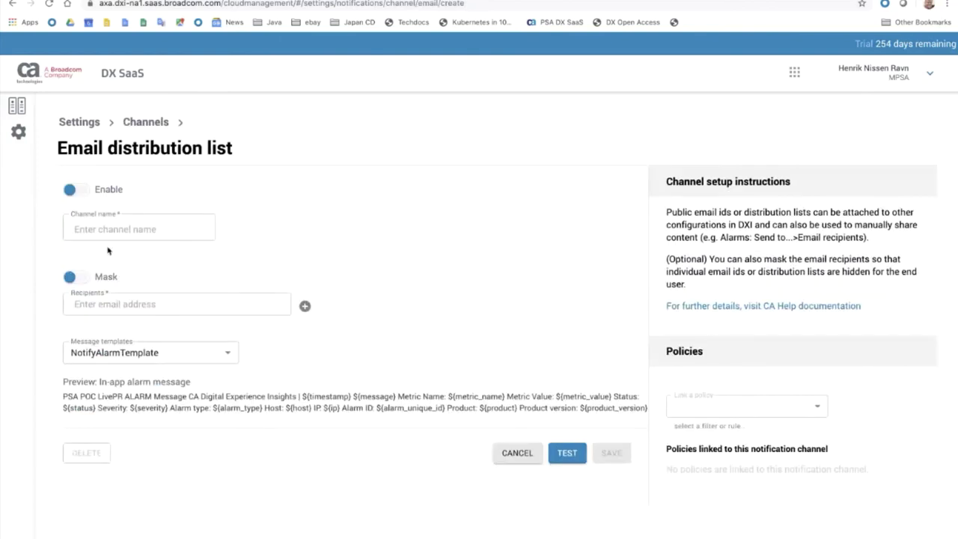
{"action": "left_click", "coordinate": [102, 194]}
{"action": "left_click", "coordinate": [124, 229]}
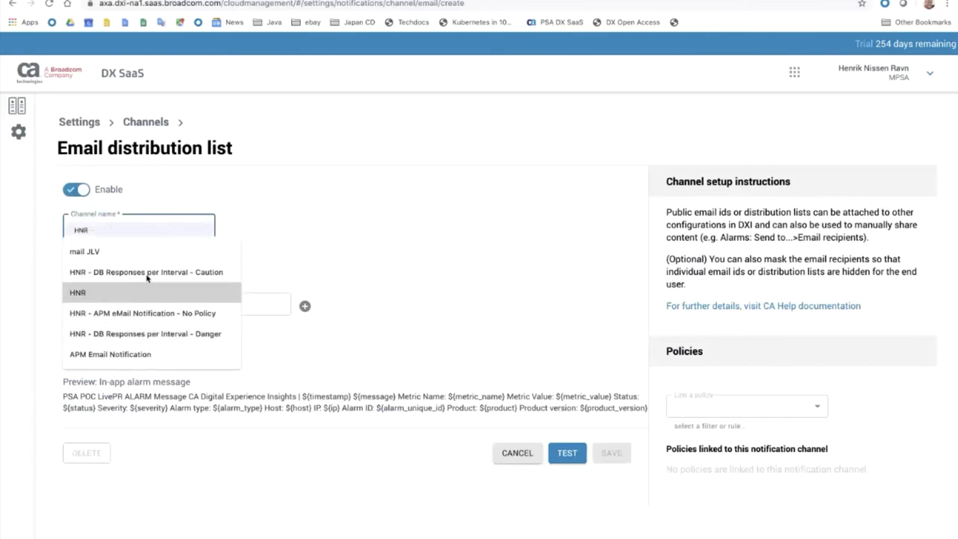
{"action": "left_click", "coordinate": [152, 335]}
{"action": "left_click", "coordinate": [164, 308]}
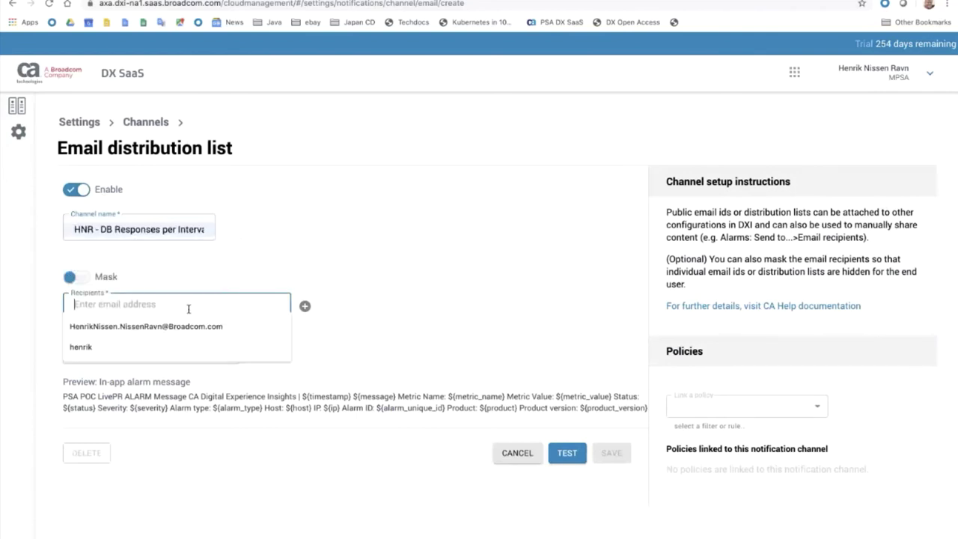
{"action": "left_click", "coordinate": [193, 329]}
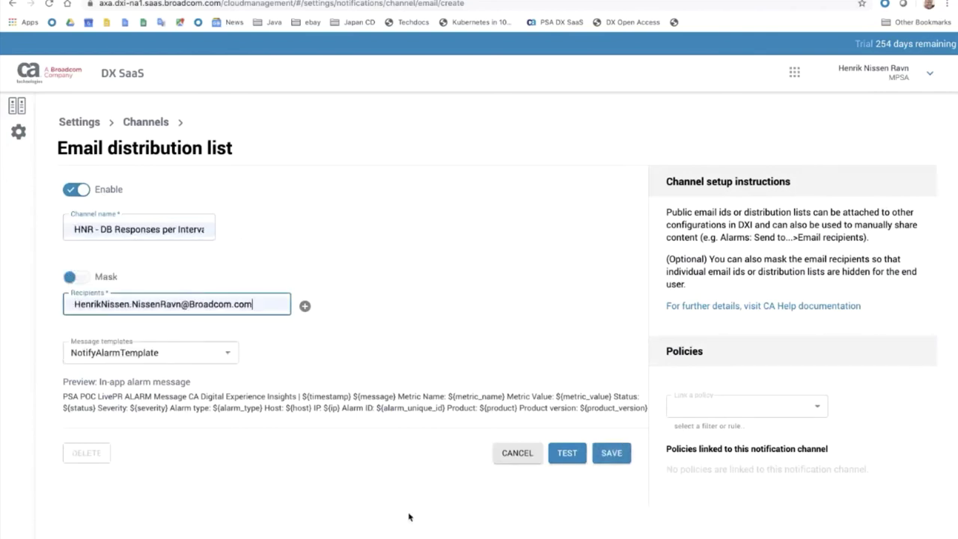
{"action": "left_click", "coordinate": [609, 455]}
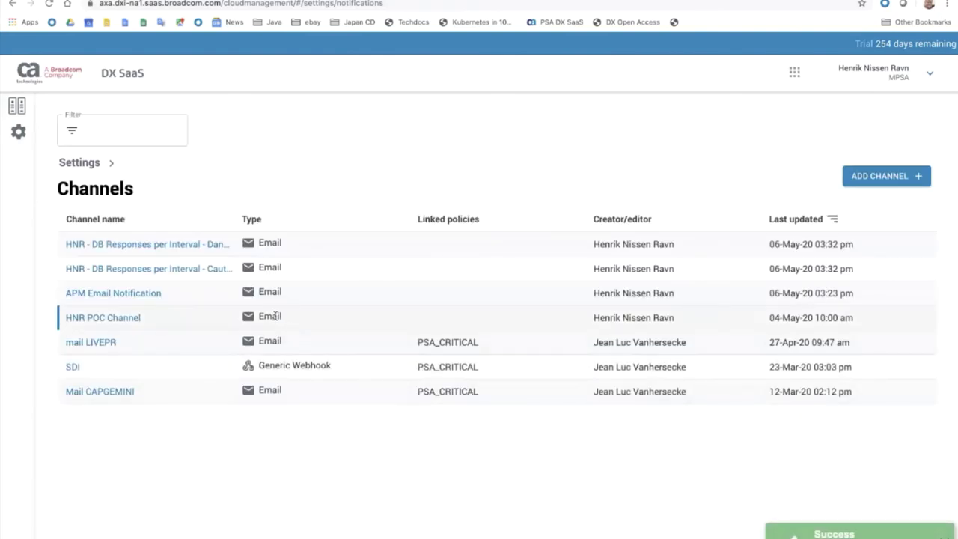
Check the Caution email channel's configuration and open the list of policies in the settings.
{"action": "left_click", "coordinate": [193, 270]}
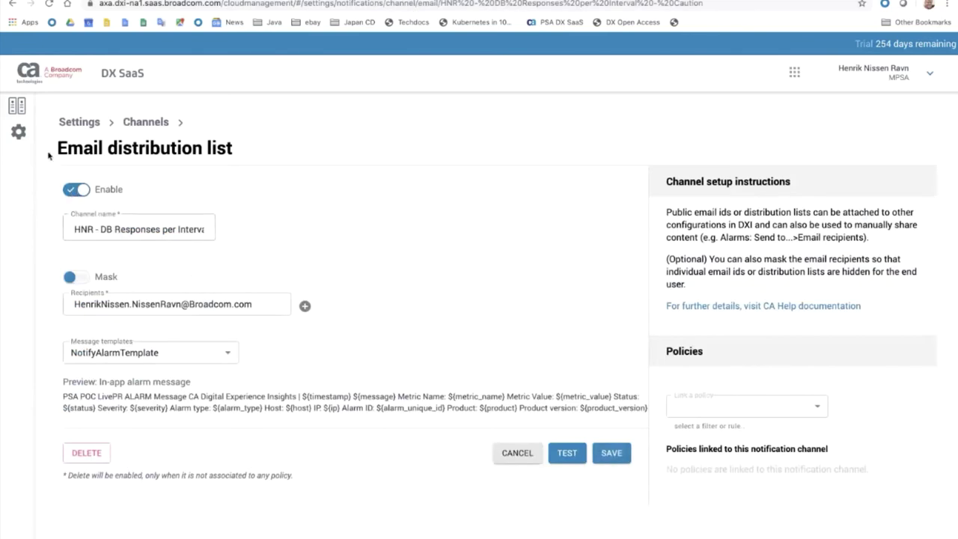
{"action": "mouse_move", "coordinate": [30, 113]}
{"action": "left_click", "coordinate": [79, 122]}
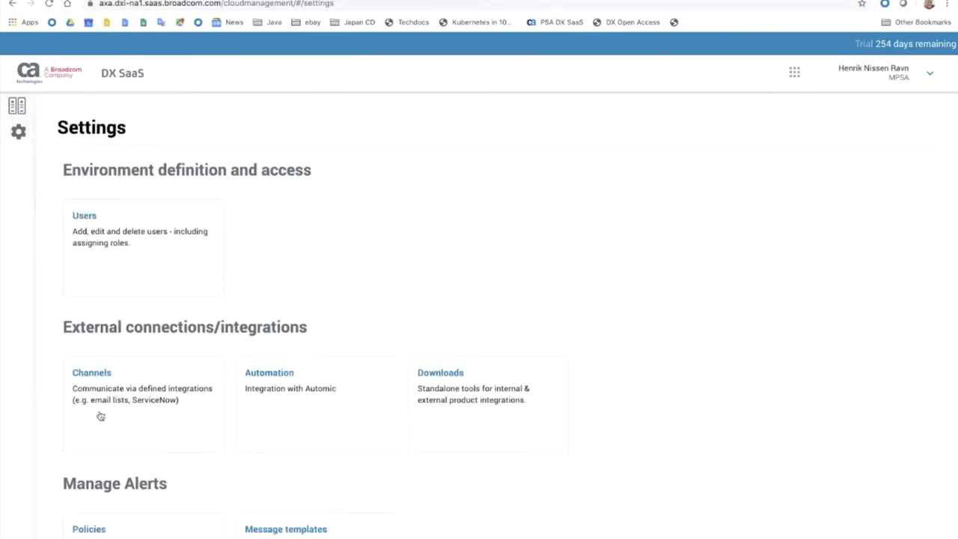
{"action": "scroll", "coordinate": [99, 423], "scroll_direction": "down", "scroll_amount": 2}
{"action": "left_click", "coordinate": [99, 463]}
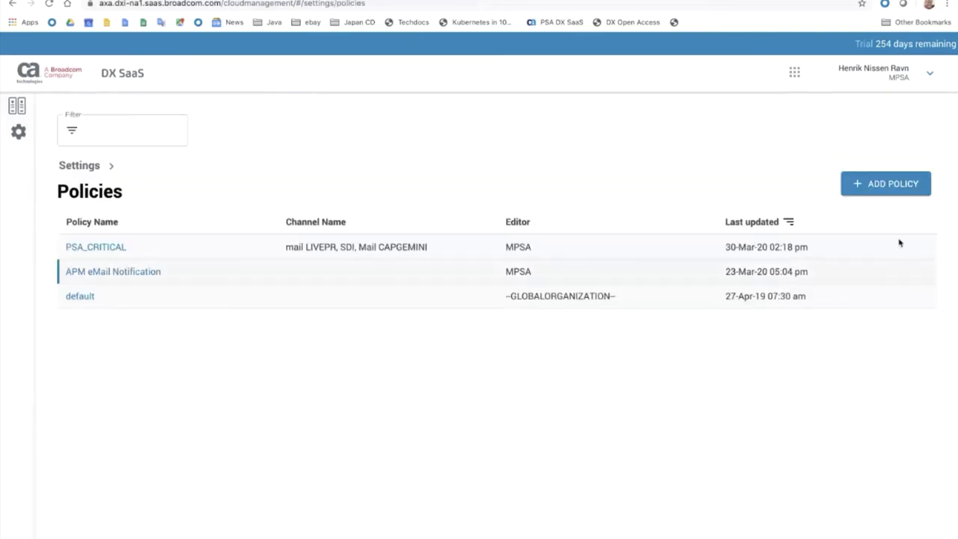
Add a policy named "HNR - DB Responses per Interval - Caution" that creates notifications for All Alarm.
{"action": "left_click", "coordinate": [888, 189]}
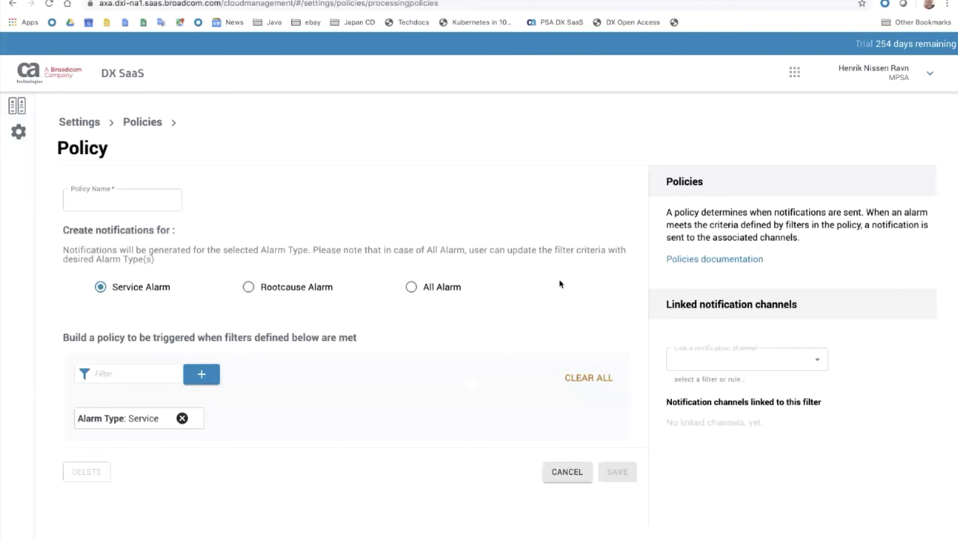
{"action": "left_click", "coordinate": [153, 196]}
{"action": "type", "text": "Responses per Interval"}
{"action": "type", "text": "- Caution"}
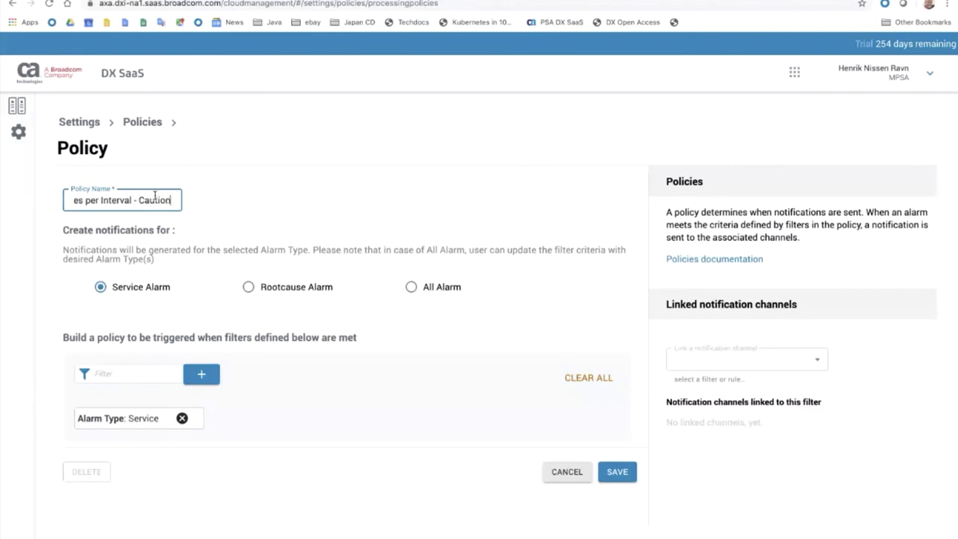
{"action": "left_click", "coordinate": [413, 291]}
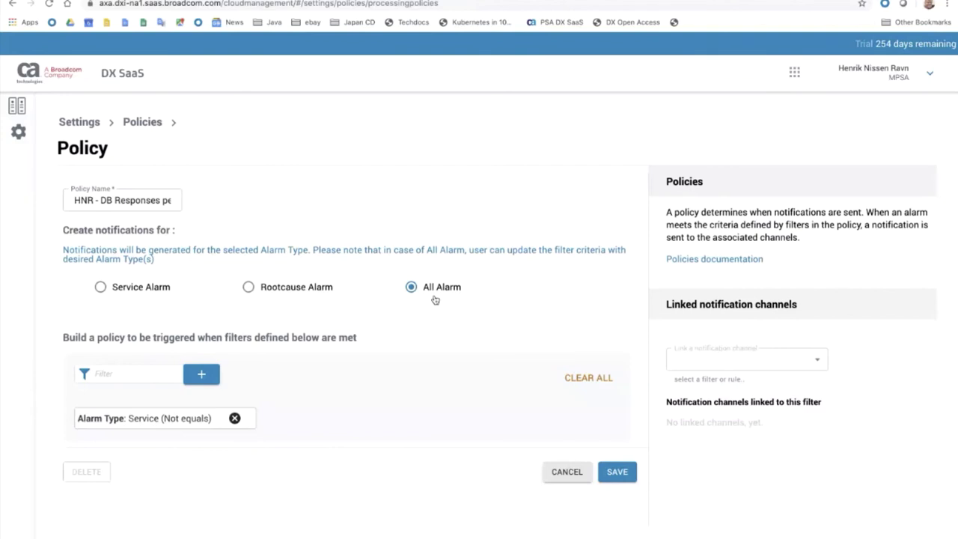
Add a filter to the Caution policy with Alarm Name equal to "HNR - DB Responses per Interval".
{"action": "left_click", "coordinate": [206, 378]}
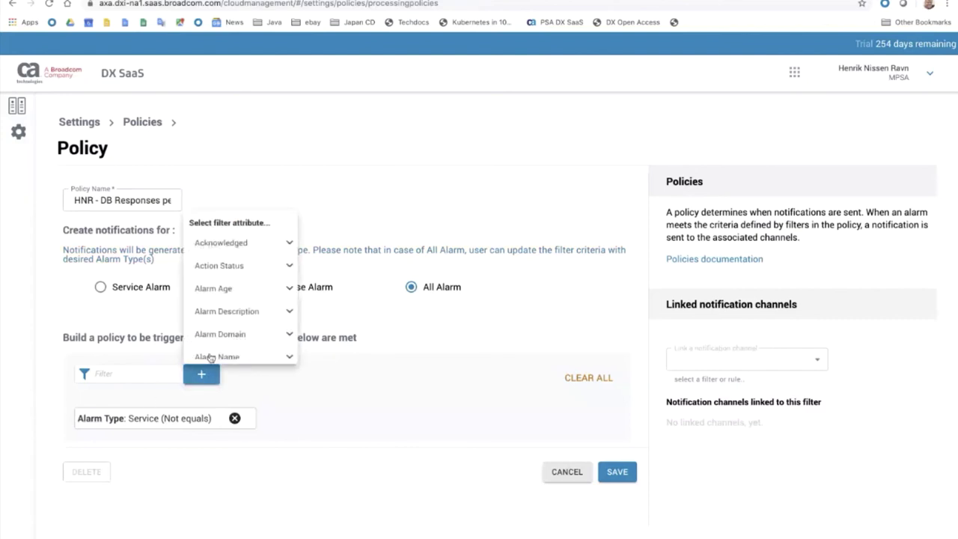
{"action": "left_click", "coordinate": [209, 356]}
{"action": "left_click", "coordinate": [229, 293]}
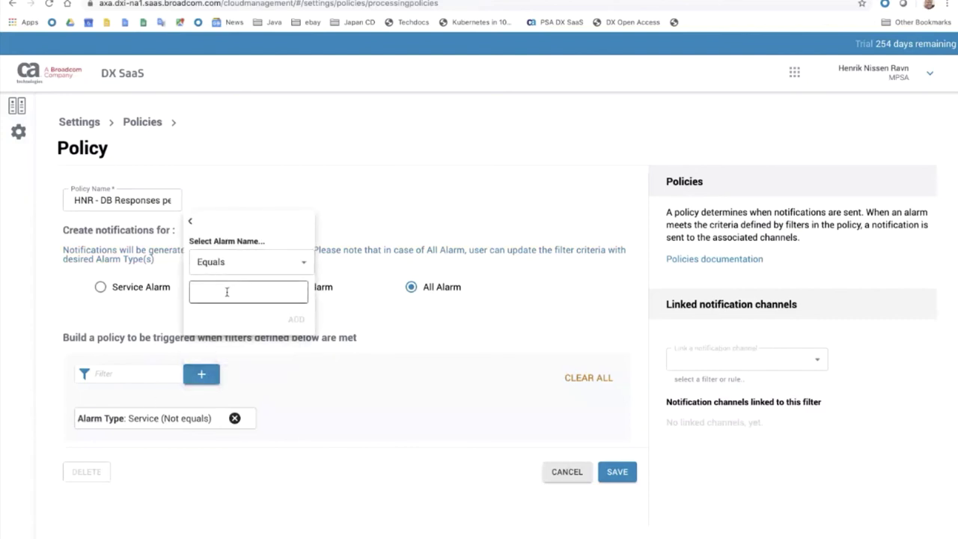
{"action": "right_click", "coordinate": [228, 292]}
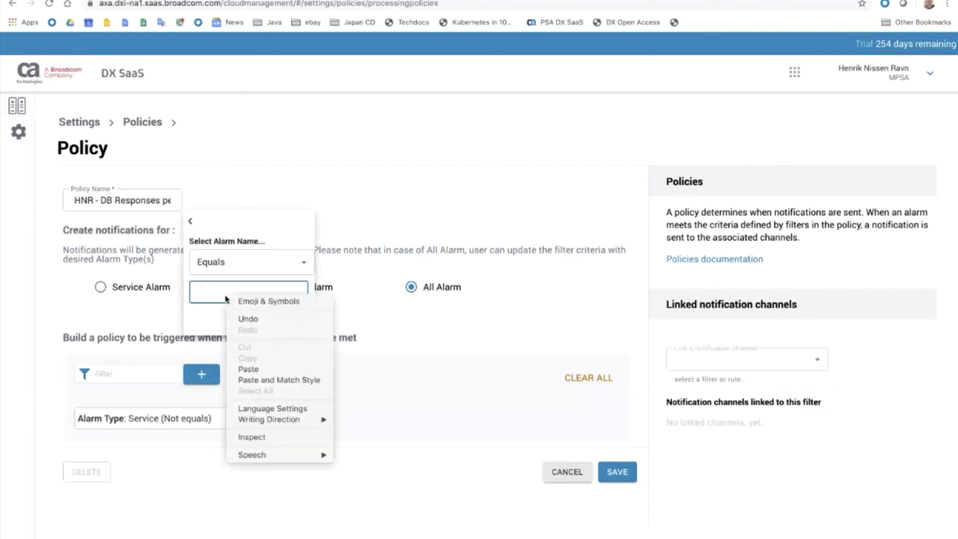
{"action": "left_click", "coordinate": [248, 369]}
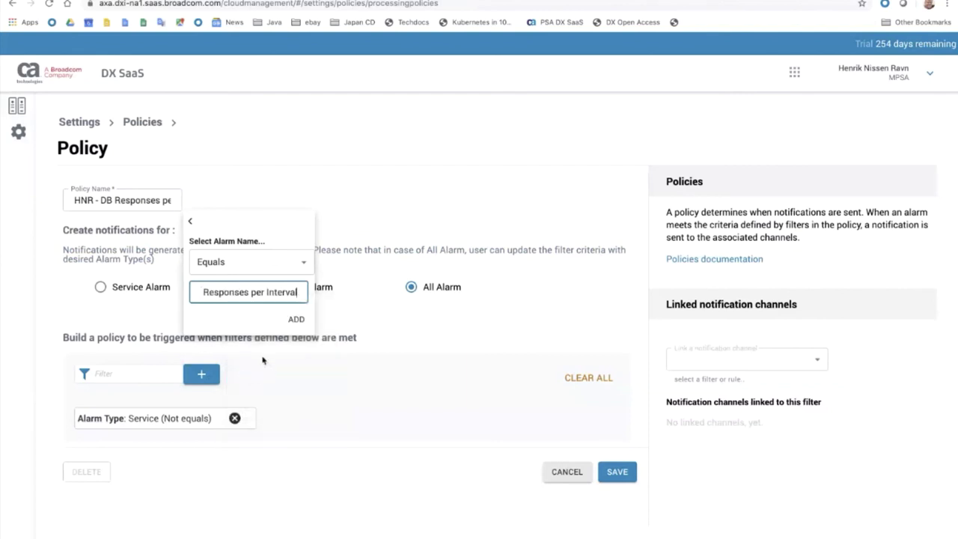
{"action": "left_click", "coordinate": [294, 321]}
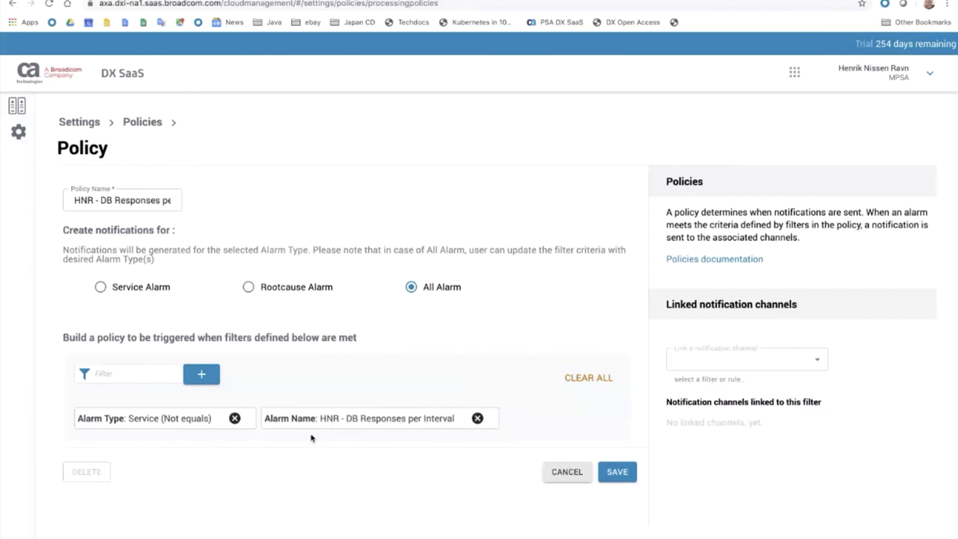
Add a Severity filter set to Major to the Caution policy.
{"action": "left_click", "coordinate": [195, 380]}
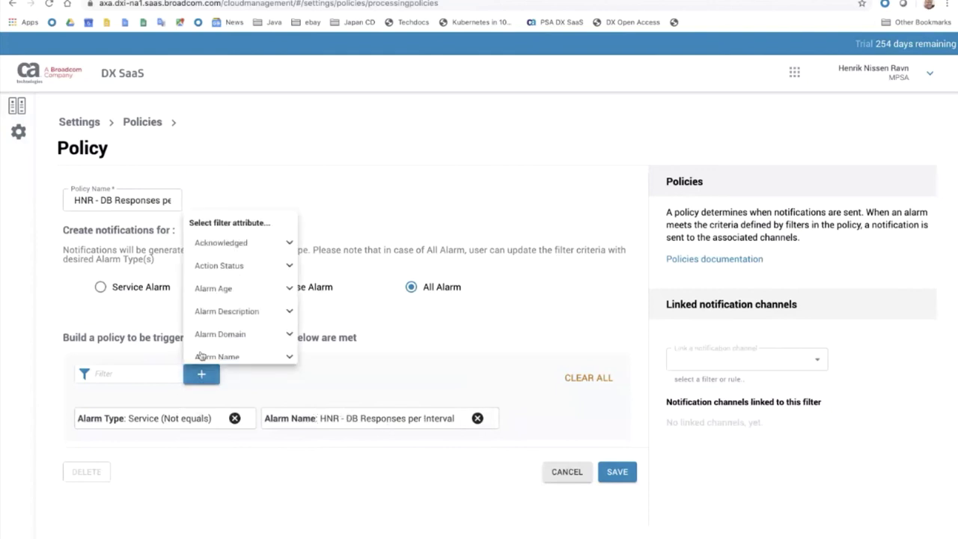
{"action": "scroll", "coordinate": [216, 341], "scroll_direction": "down", "scroll_amount": 15}
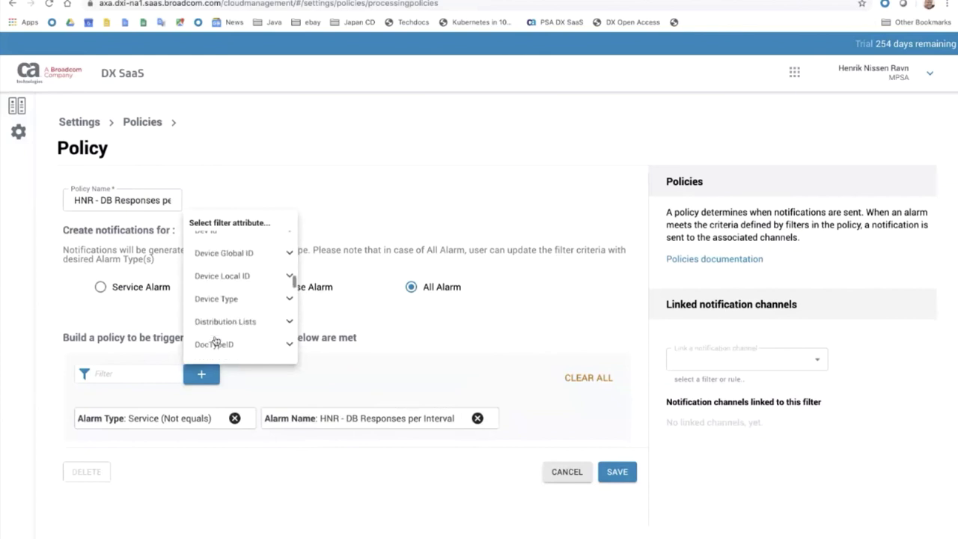
{"action": "scroll", "coordinate": [215, 337], "scroll_direction": "down", "scroll_amount": 1}
{"action": "scroll", "coordinate": [214, 329], "scroll_direction": "up", "scroll_amount": 3}
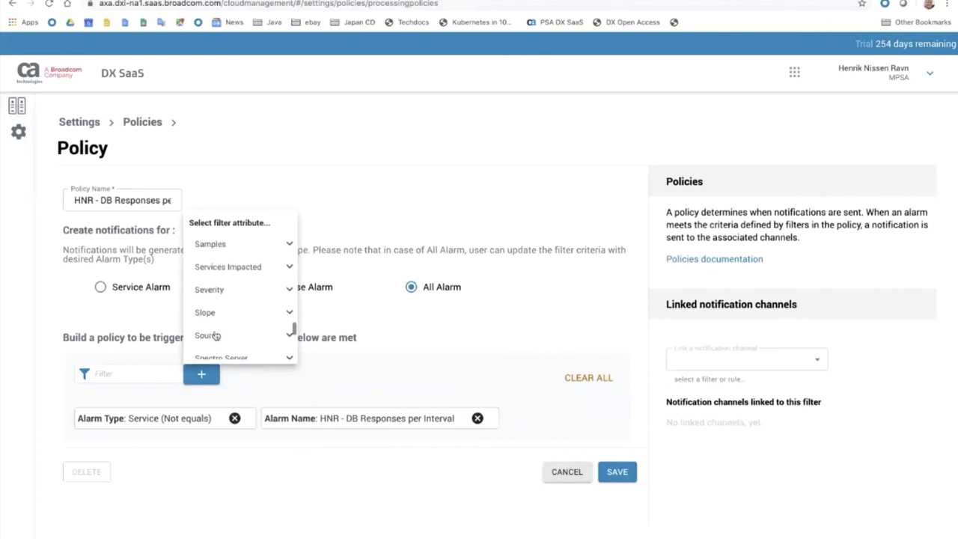
{"action": "left_click", "coordinate": [212, 293]}
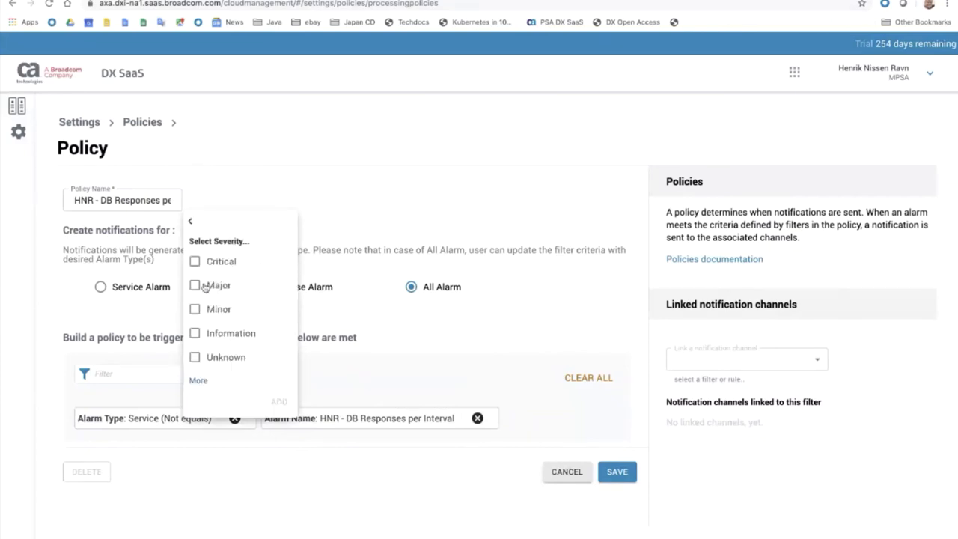
{"action": "left_click", "coordinate": [194, 287]}
{"action": "left_click", "coordinate": [279, 401]}
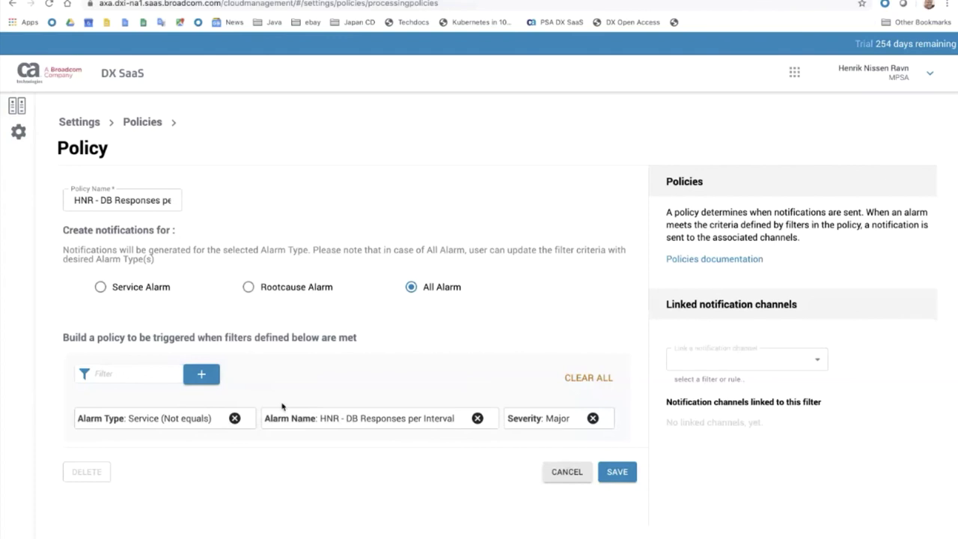
{"action": "left_click", "coordinate": [210, 380]}
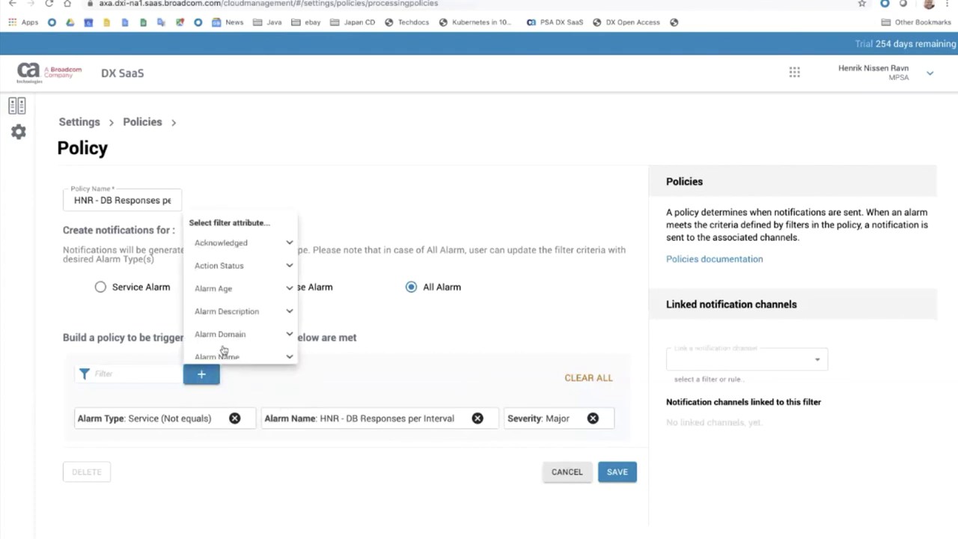
{"action": "left_click", "coordinate": [216, 267]}
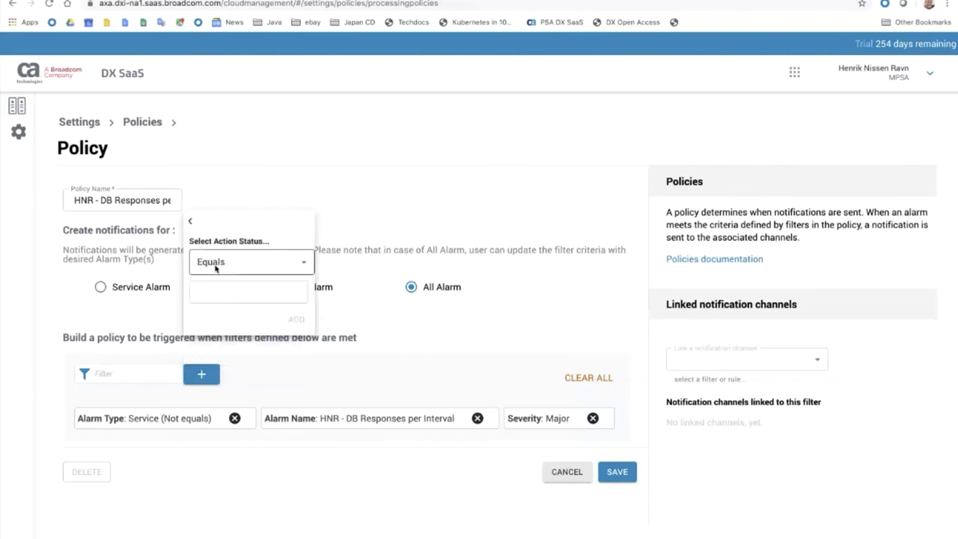
{"action": "left_click", "coordinate": [219, 289]}
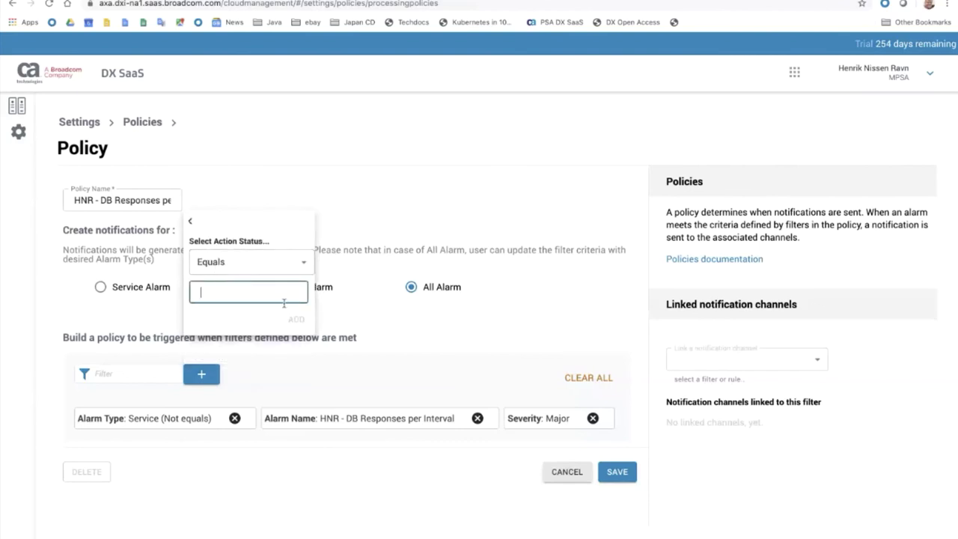
{"action": "left_click", "coordinate": [190, 221]}
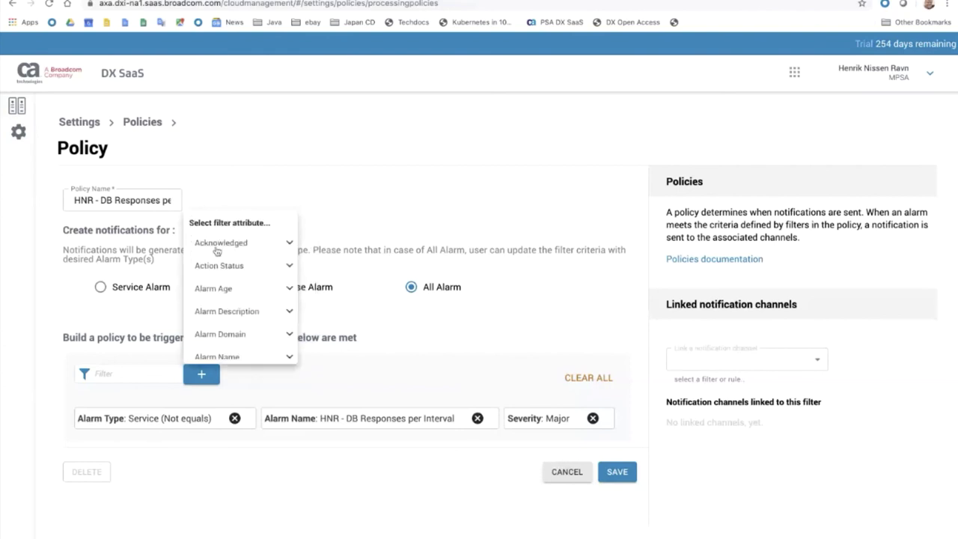
Add an Alarm Status filter with New and Updated to the Caution policy.
{"action": "scroll", "coordinate": [247, 286], "scroll_direction": "down", "scroll_amount": 4}
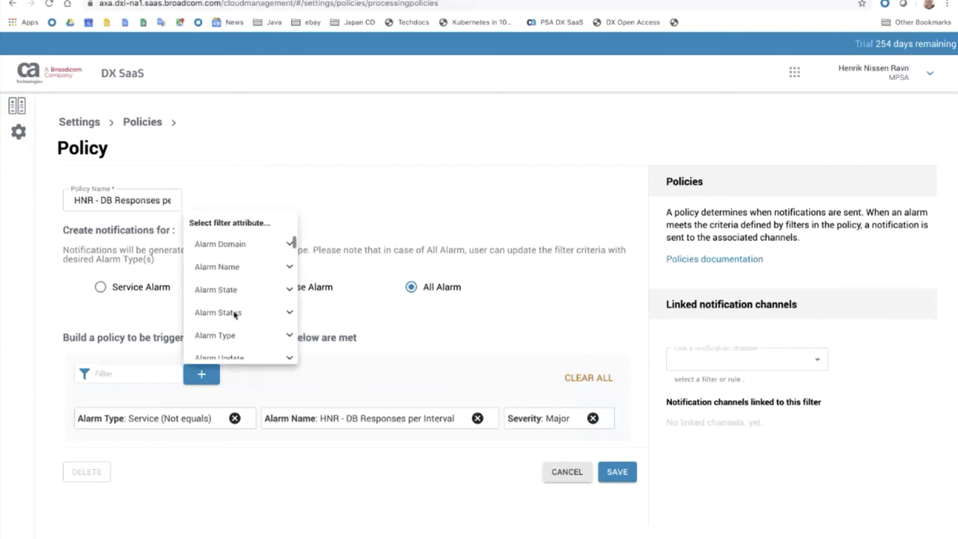
{"action": "left_click", "coordinate": [237, 312]}
{"action": "left_click", "coordinate": [193, 262]}
{"action": "left_click", "coordinate": [196, 286]}
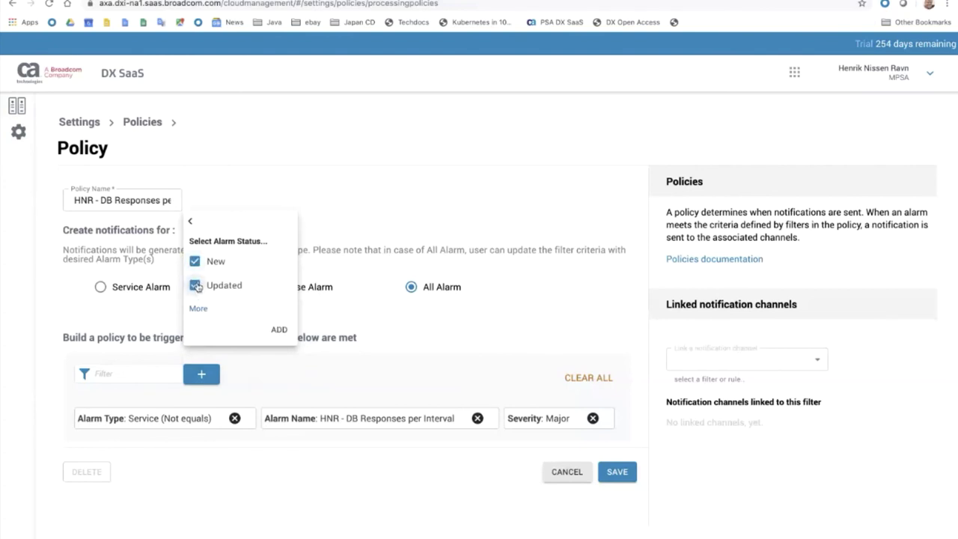
{"action": "left_click", "coordinate": [278, 330]}
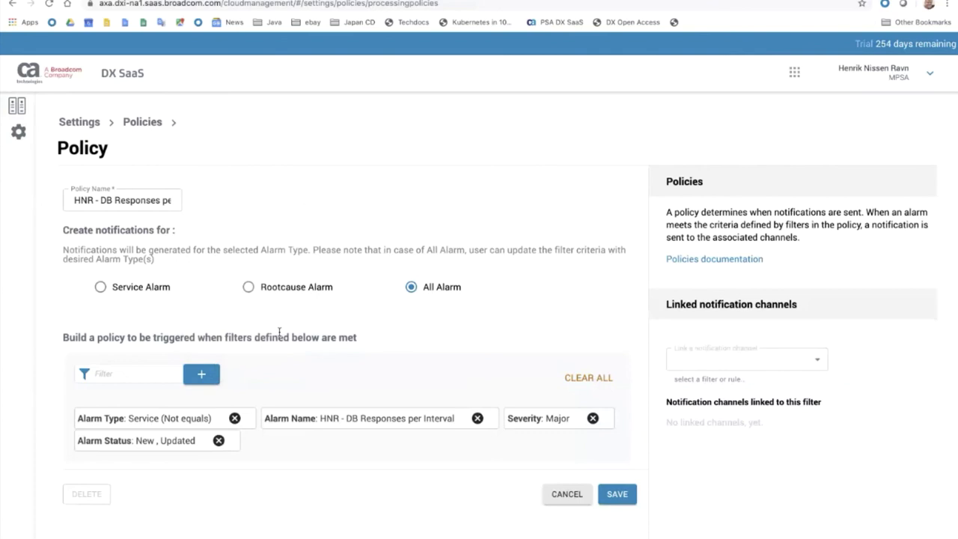
Link the "HNR - DB Responses per Interval - Caution" notification channel to the policy and save it.
{"action": "left_click", "coordinate": [761, 362]}
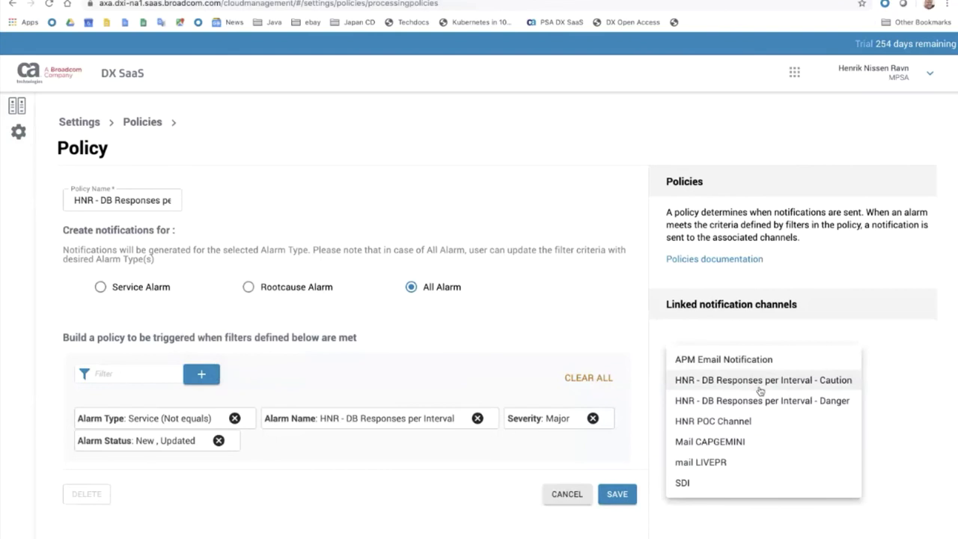
{"action": "left_click", "coordinate": [759, 382]}
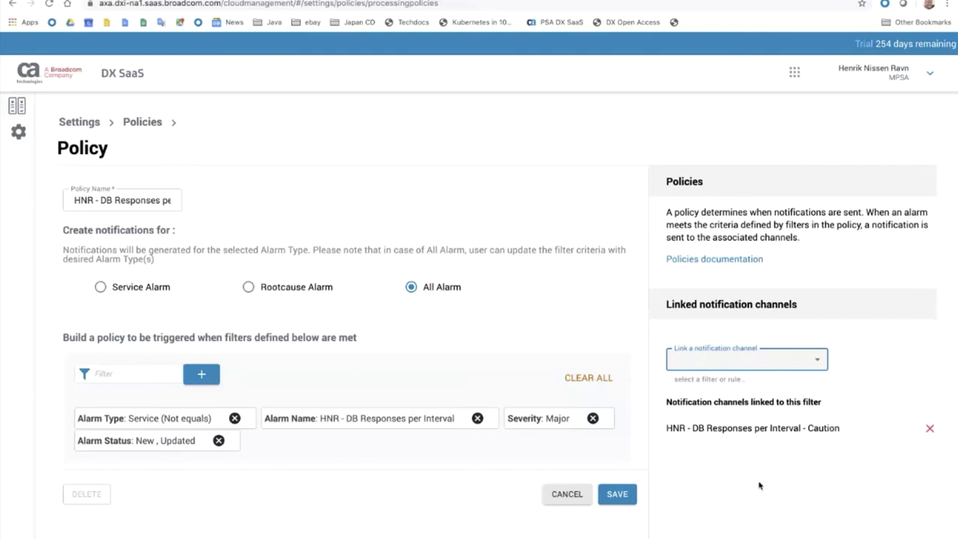
{"action": "left_click", "coordinate": [617, 493]}
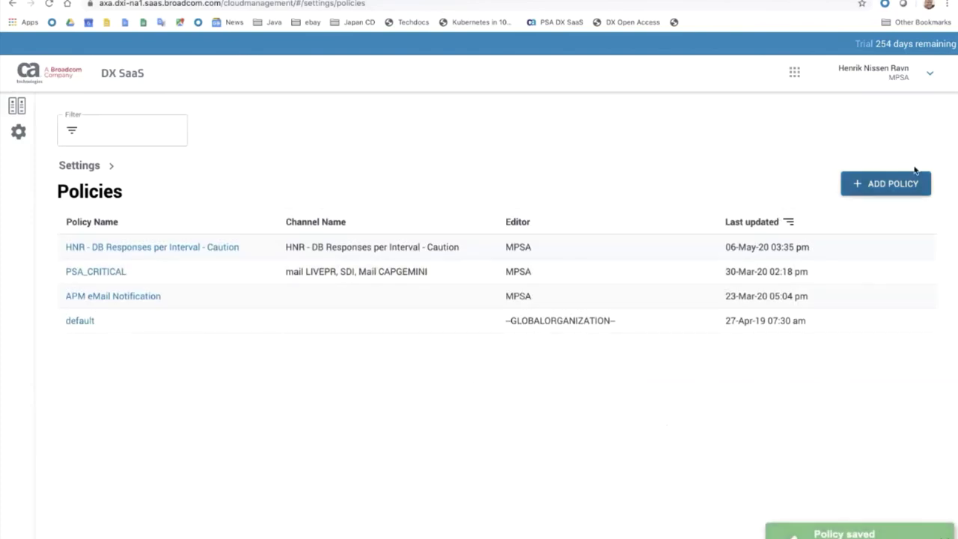
Add a second policy named "HNR - DB Responses per Interval - Danger" that creates notifications for All Alarm.
{"action": "left_click", "coordinate": [895, 186]}
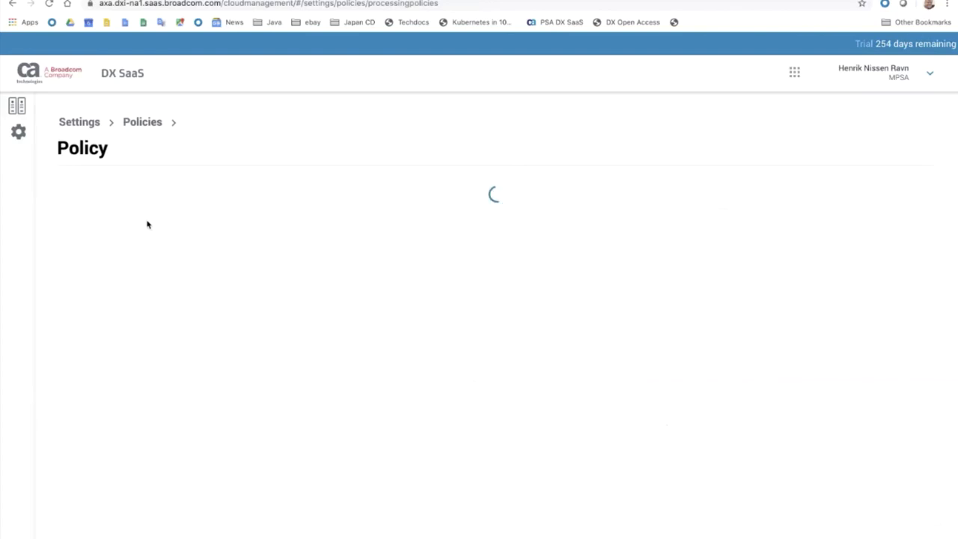
{"action": "left_click", "coordinate": [113, 202]}
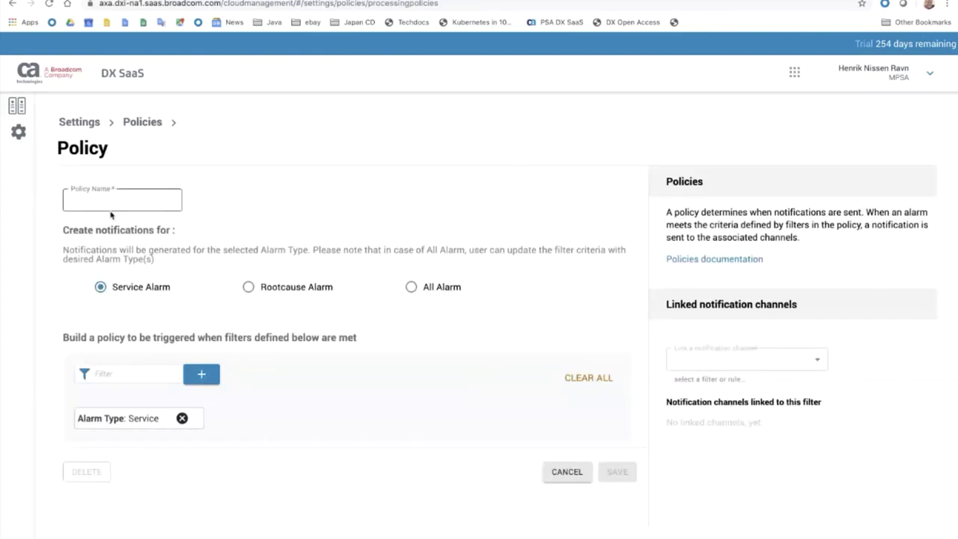
{"action": "type", "text": "Responses per Interval"}
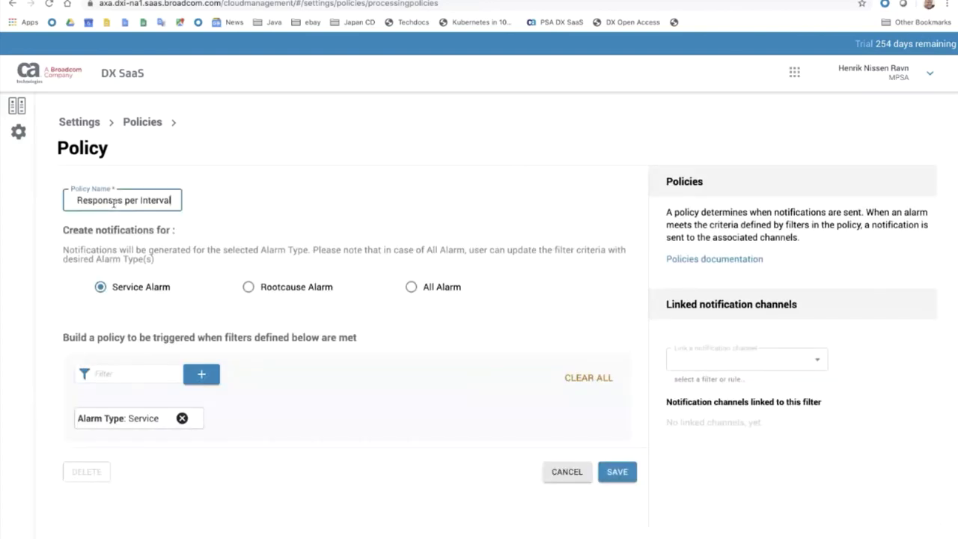
{"action": "type", "text": "- Danger"}
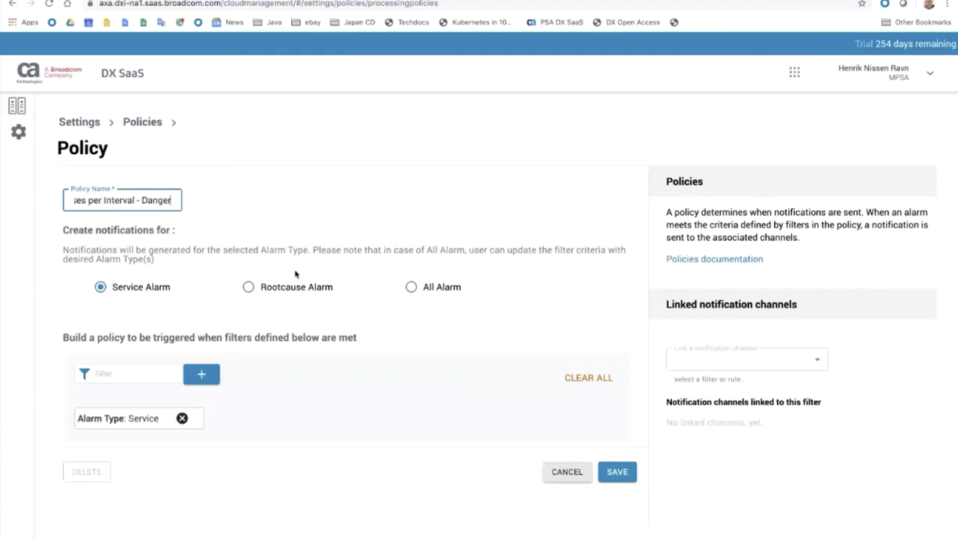
{"action": "left_click", "coordinate": [411, 288]}
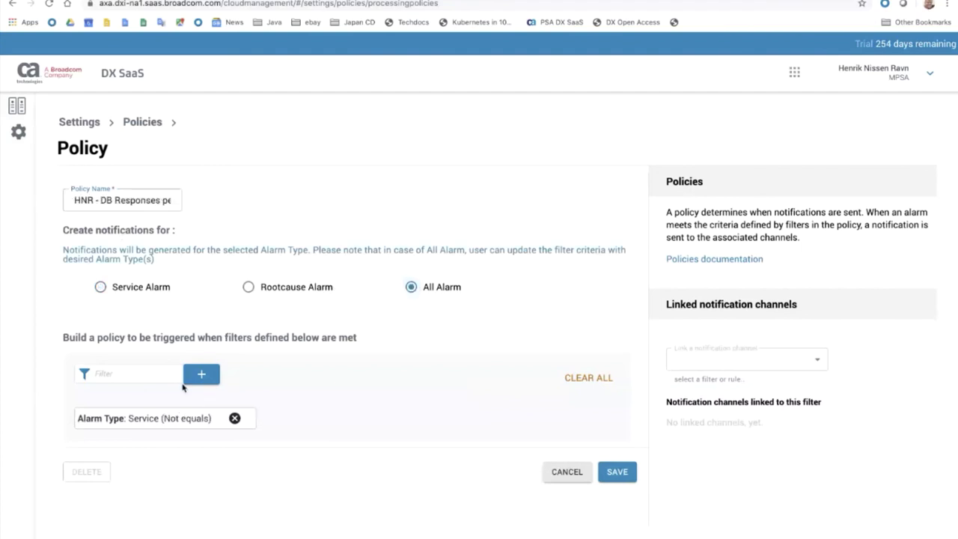
Add a filter to the Danger policy with Alarm Name equal to "HNR - DB Responses per Interval".
{"action": "left_click", "coordinate": [201, 372]}
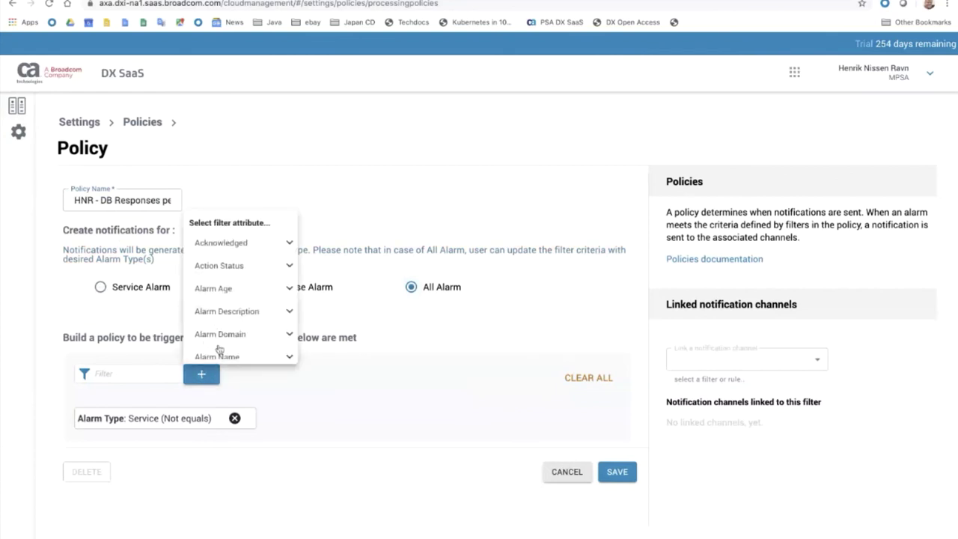
{"action": "left_click", "coordinate": [218, 357]}
{"action": "left_click", "coordinate": [220, 291]}
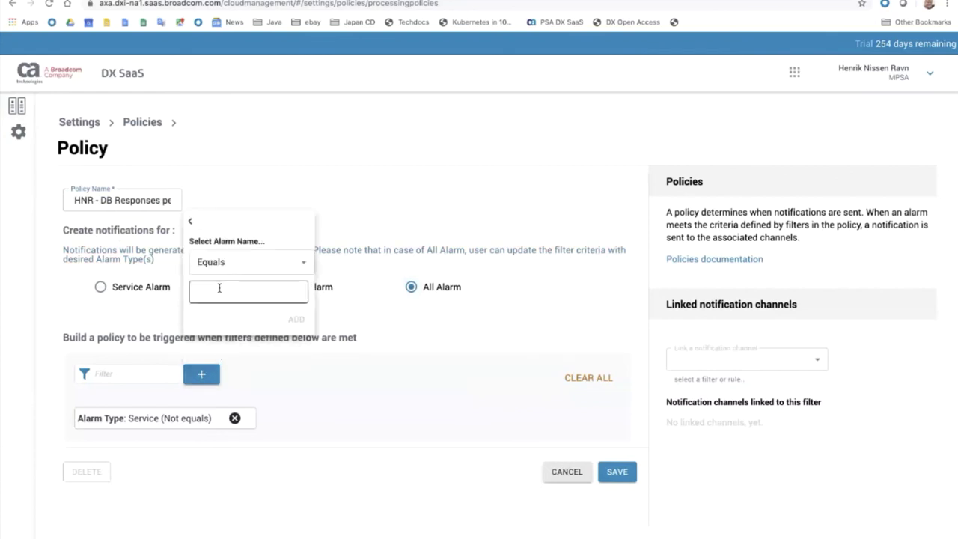
{"action": "right_click", "coordinate": [220, 291]}
{"action": "left_click", "coordinate": [242, 361]}
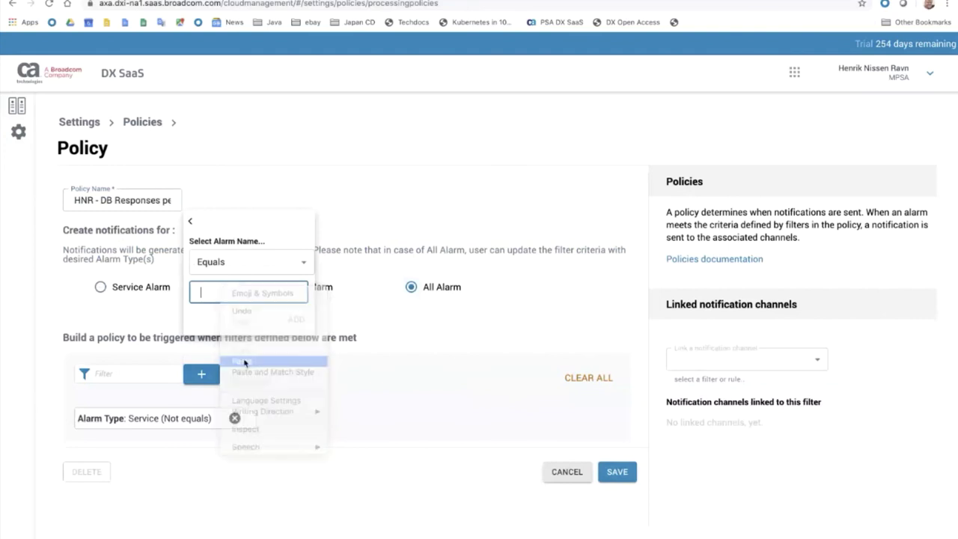
{"action": "left_click", "coordinate": [295, 320]}
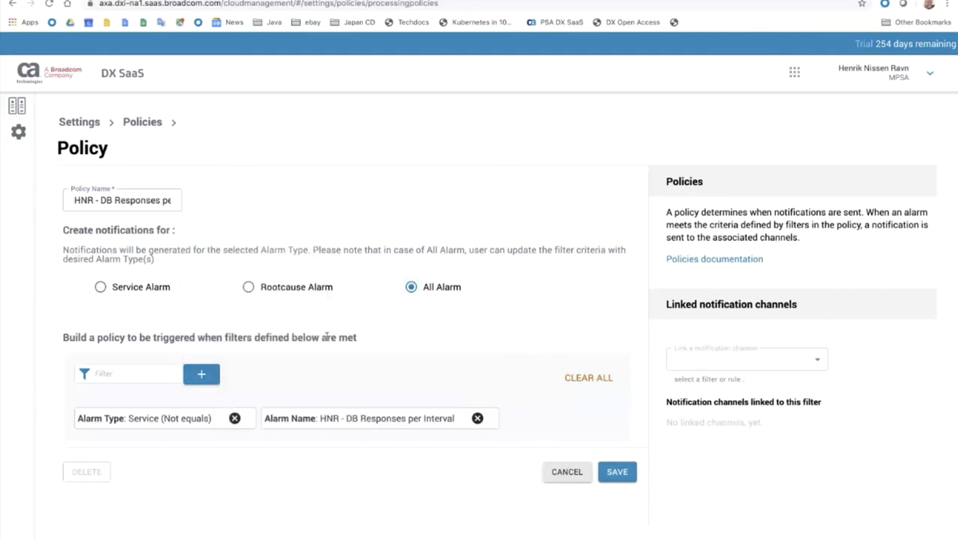
Add a Severity filter with Critical to the Danger policy.
{"action": "left_click", "coordinate": [201, 374]}
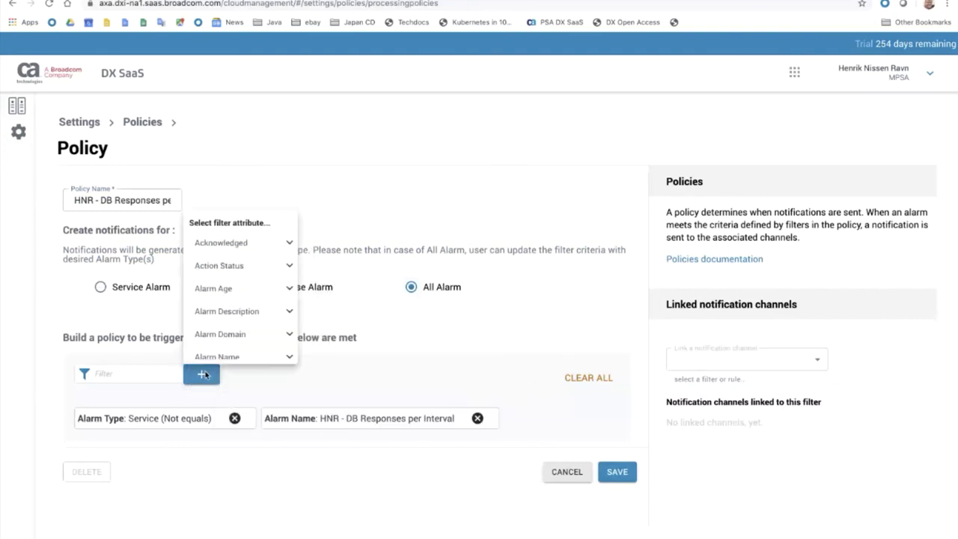
{"action": "scroll", "coordinate": [232, 328], "scroll_direction": "down", "scroll_amount": 10}
{"action": "scroll", "coordinate": [233, 327], "scroll_direction": "down", "scroll_amount": 5}
{"action": "scroll", "coordinate": [233, 327], "scroll_direction": "up", "scroll_amount": 2}
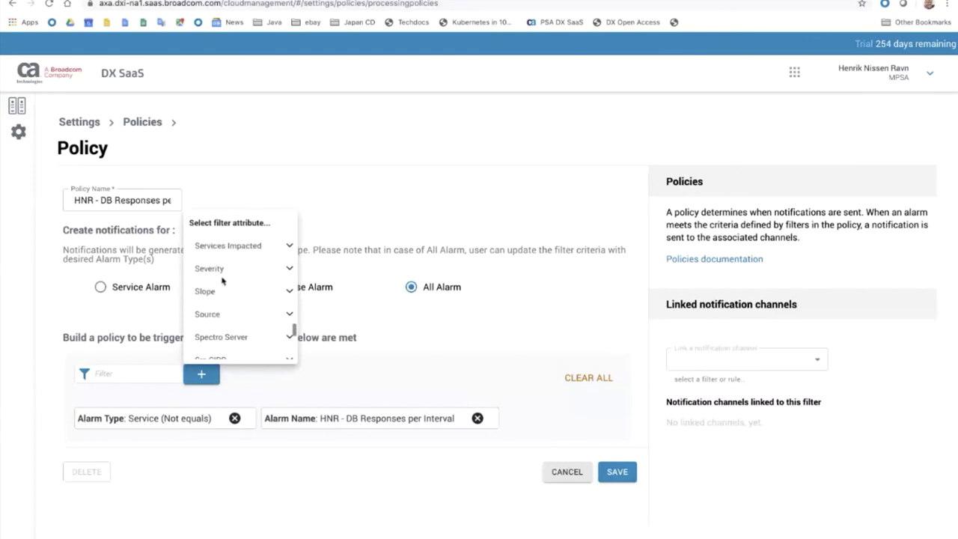
{"action": "left_click", "coordinate": [214, 273]}
{"action": "left_click", "coordinate": [196, 261]}
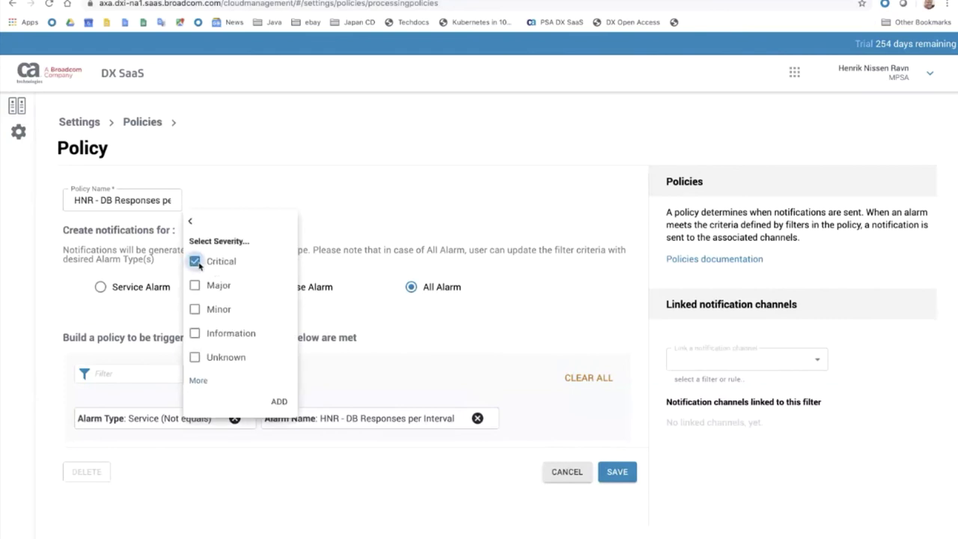
{"action": "left_click", "coordinate": [279, 401]}
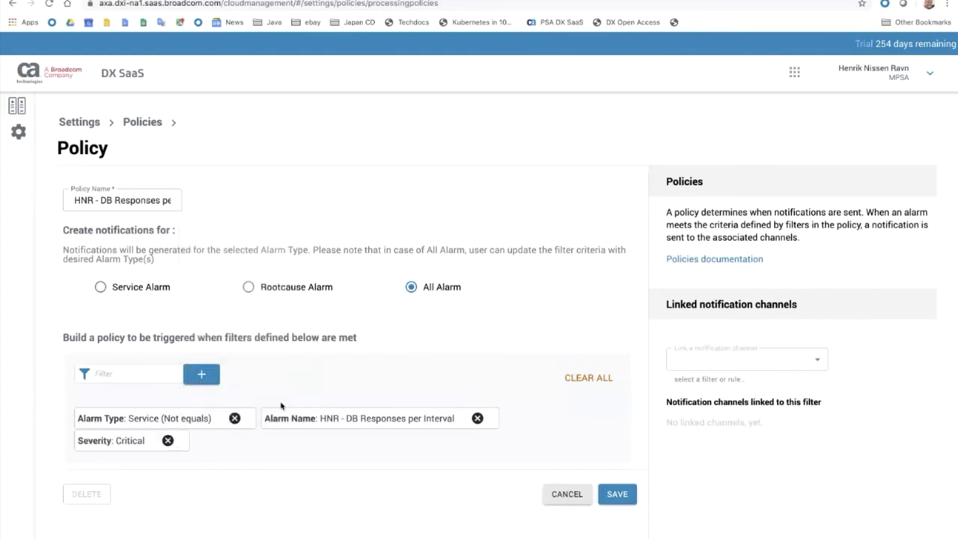
Add an Alarm Status filter with New and Updated to the Danger policy.
{"action": "left_click", "coordinate": [201, 377]}
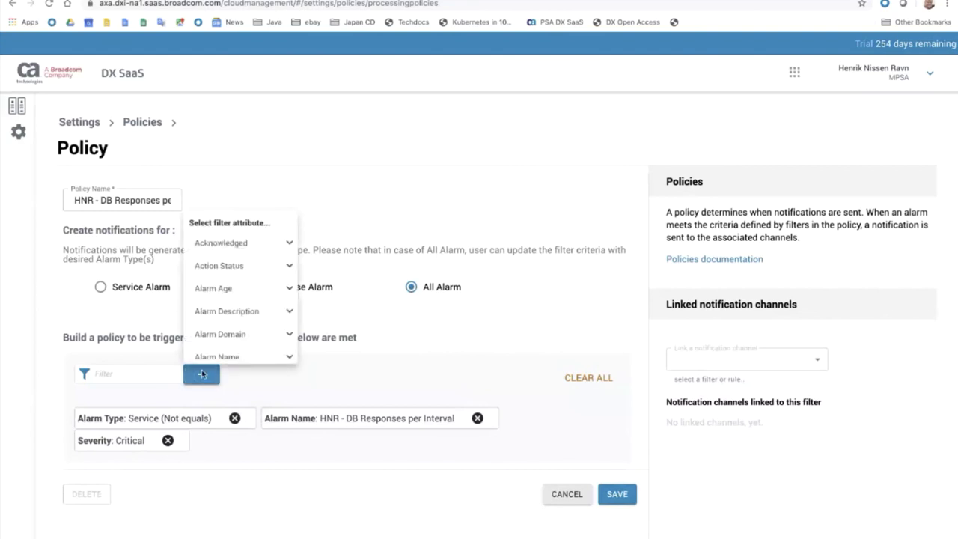
{"action": "scroll", "coordinate": [210, 336], "scroll_direction": "down", "scroll_amount": 3}
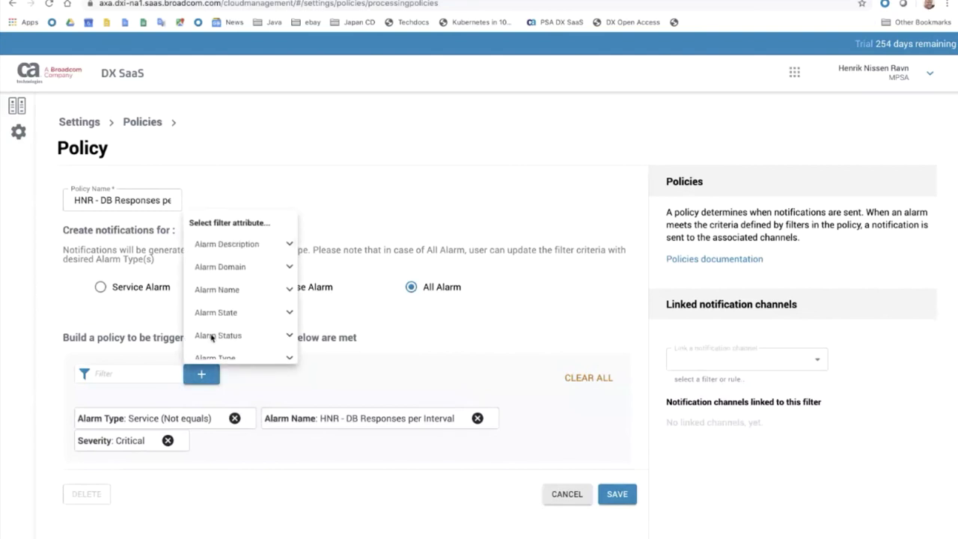
{"action": "left_click", "coordinate": [210, 337]}
{"action": "left_click", "coordinate": [194, 262]}
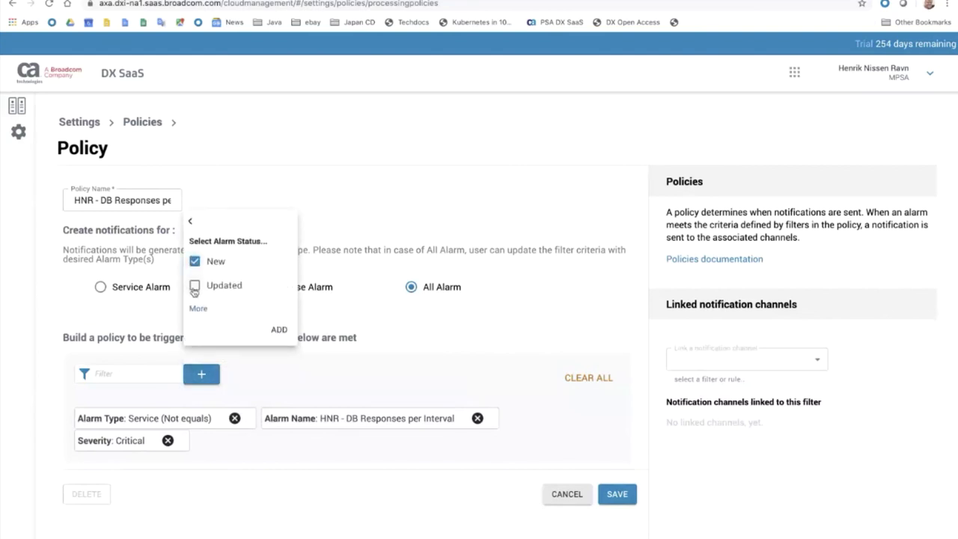
{"action": "left_click", "coordinate": [195, 285]}
{"action": "left_click", "coordinate": [278, 330]}
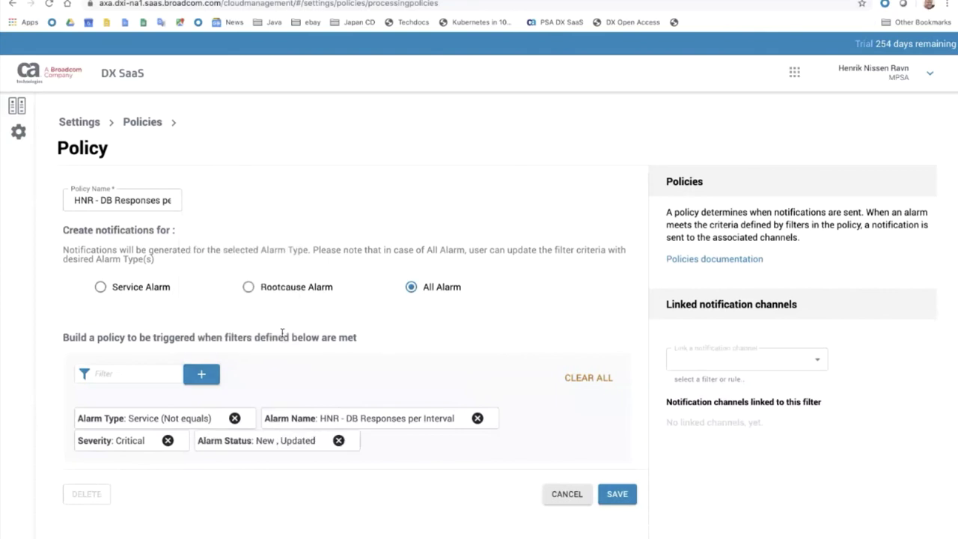
Link the "HNR - DB Responses per Interval - Danger" notification channel to the policy and save it.
{"action": "left_click", "coordinate": [714, 362]}
{"action": "left_click", "coordinate": [719, 400]}
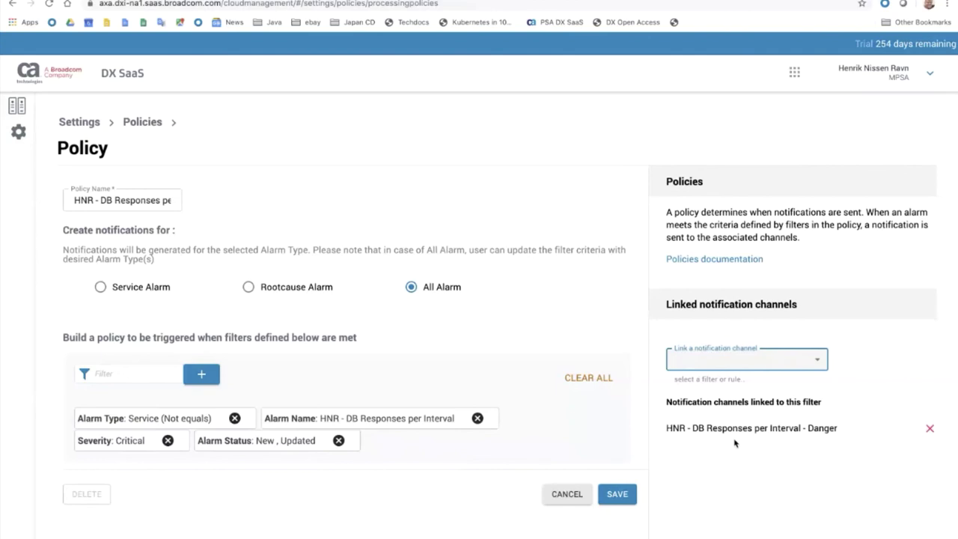
{"action": "left_click", "coordinate": [618, 497]}
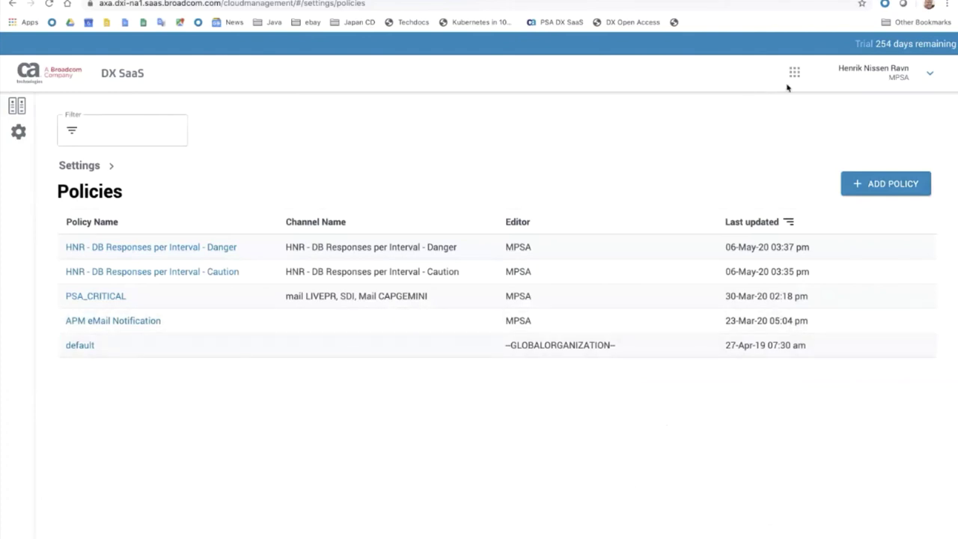
Switch to DX Application Performance Management and open its list of alerts.
{"action": "left_click", "coordinate": [795, 75]}
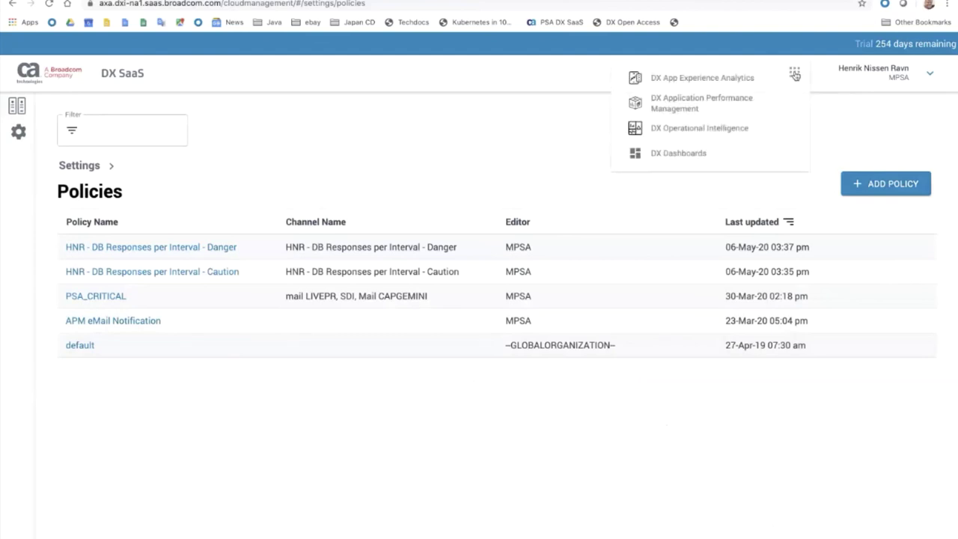
{"action": "left_click", "coordinate": [664, 110]}
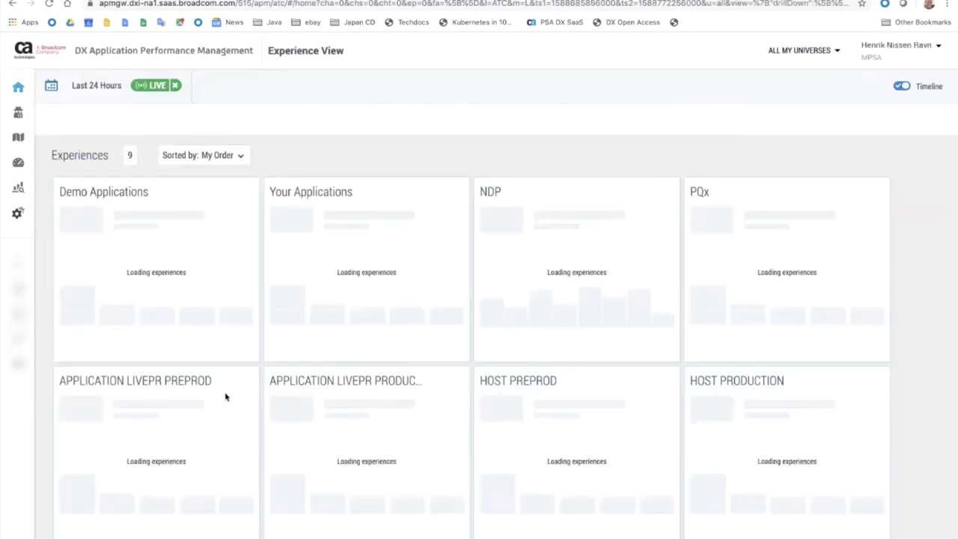
{"action": "left_click", "coordinate": [17, 364]}
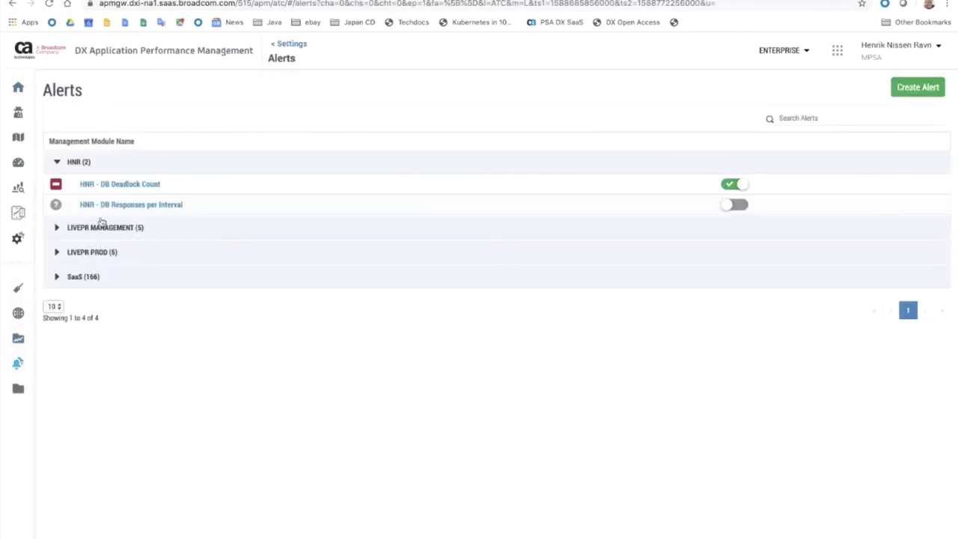
Activate the "HNR - DB Responses per Interval" alert in the HNR management module and save the change.
{"action": "left_click", "coordinate": [112, 205]}
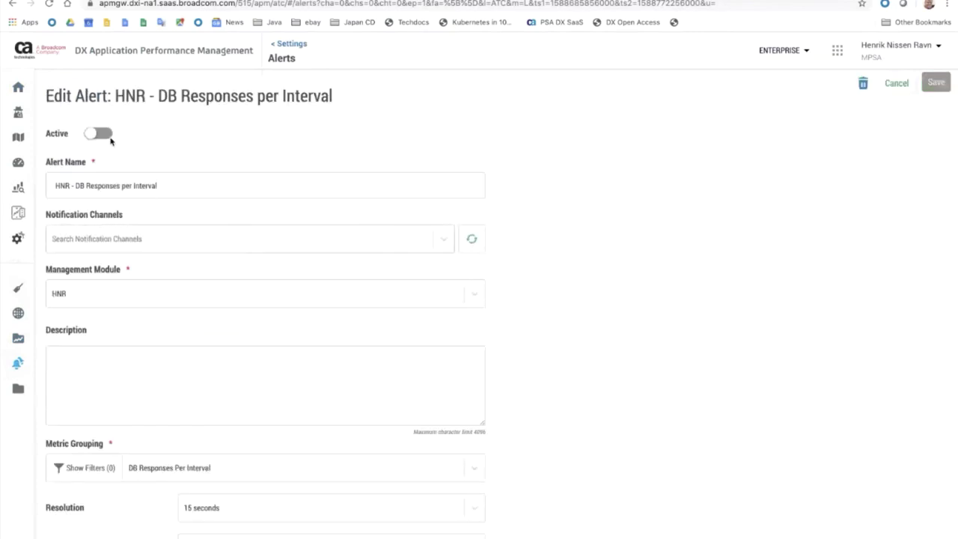
{"action": "left_click", "coordinate": [111, 140]}
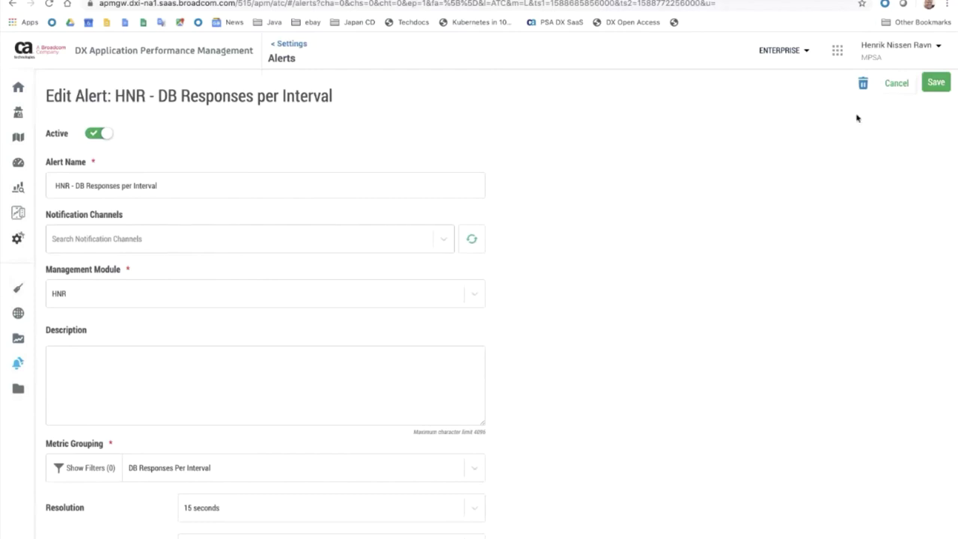
{"action": "left_click", "coordinate": [934, 87]}
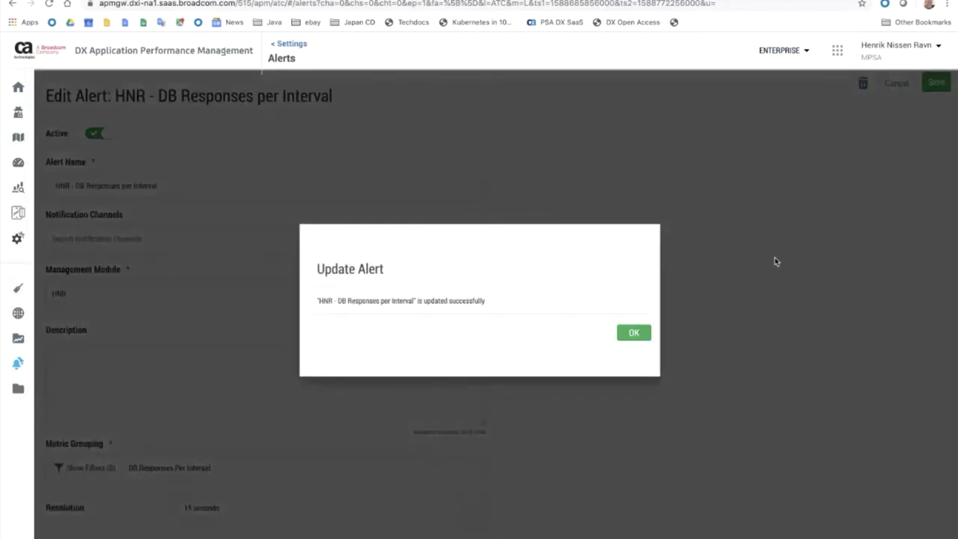
{"action": "left_click", "coordinate": [633, 337]}
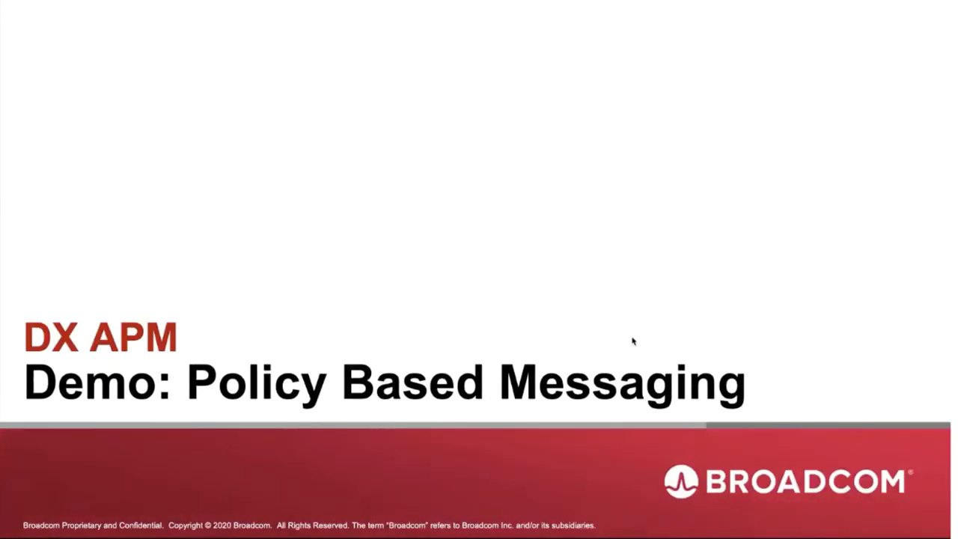
{"action": "left_click", "coordinate": [378, 305]}
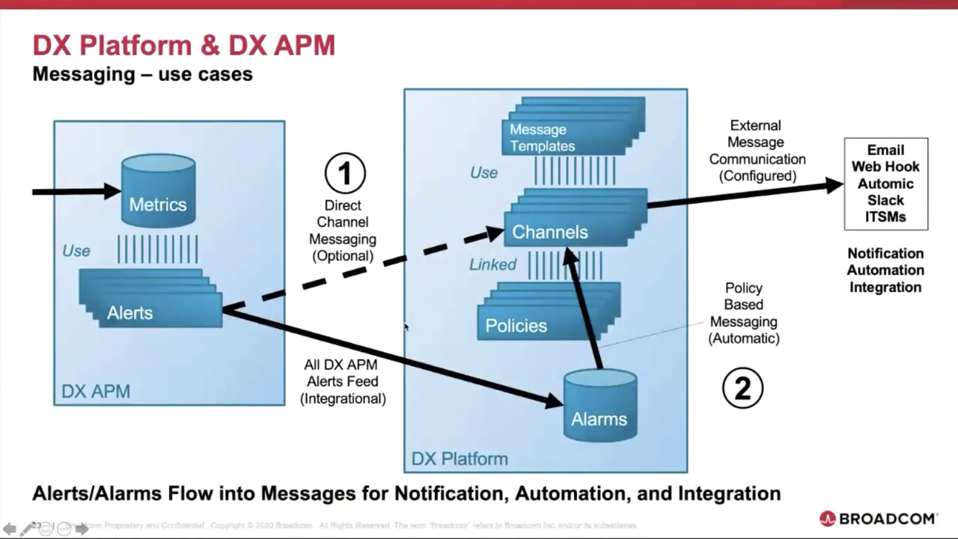